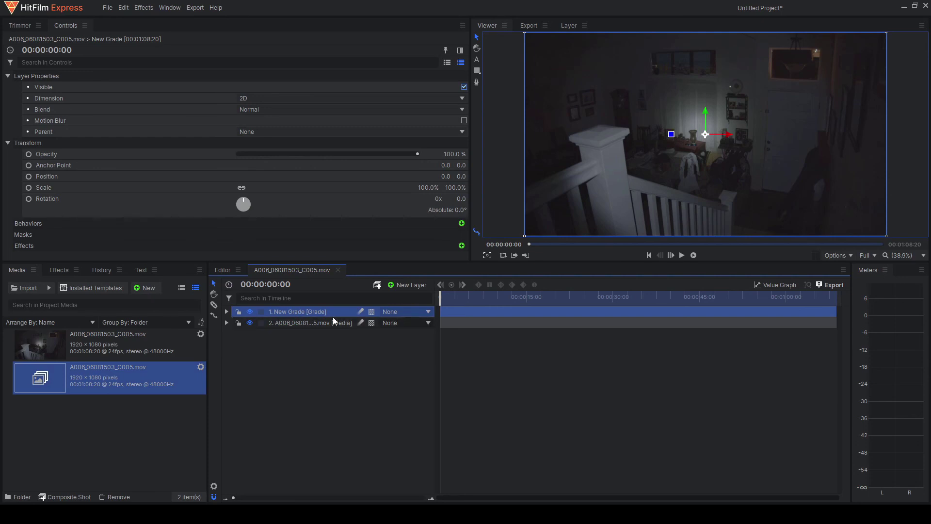
# - Find Blur in the Effects library, apply it to New Grade, and set its Radius to 2 px
pyautogui.click(59, 273)
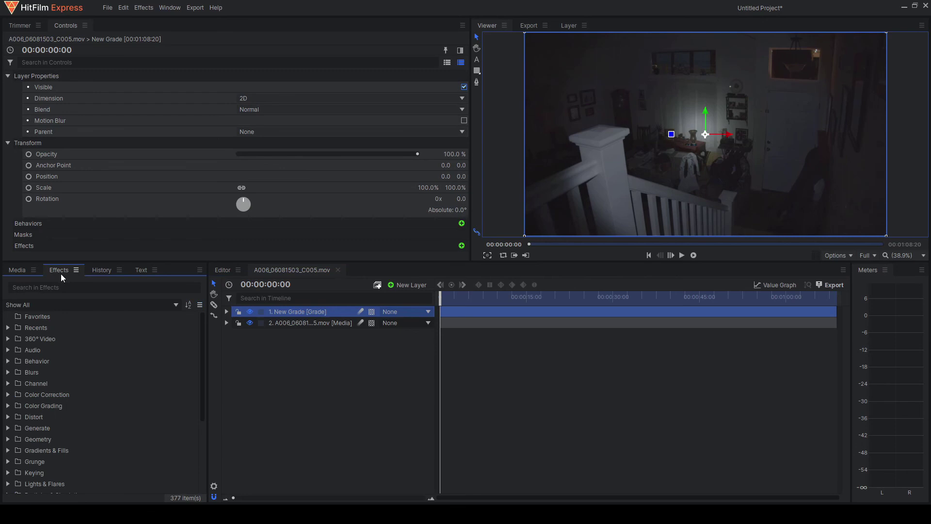
pyautogui.click(70, 286)
pyautogui.write('blur')
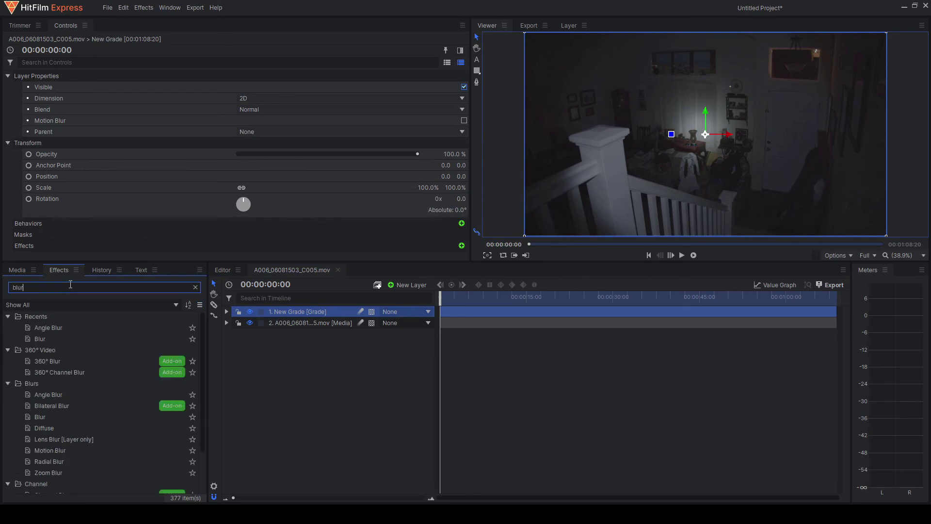
pyautogui.moveTo(51, 339); pyautogui.dragTo(321, 313)
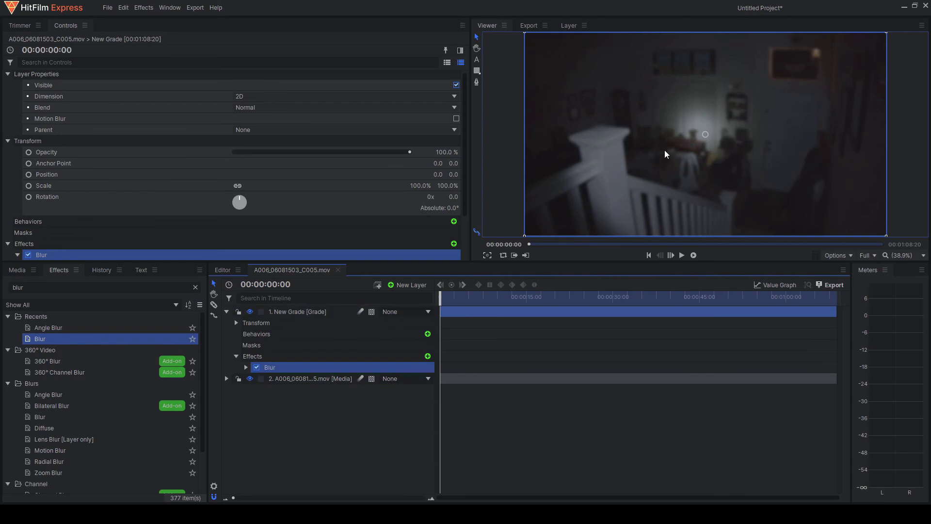
pyautogui.scroll(-2, 157, 150)
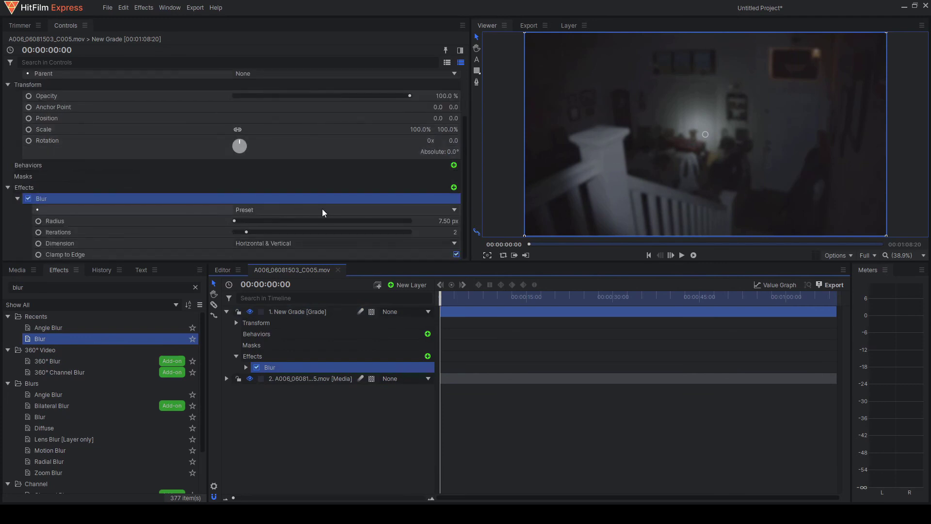
pyautogui.click(440, 221)
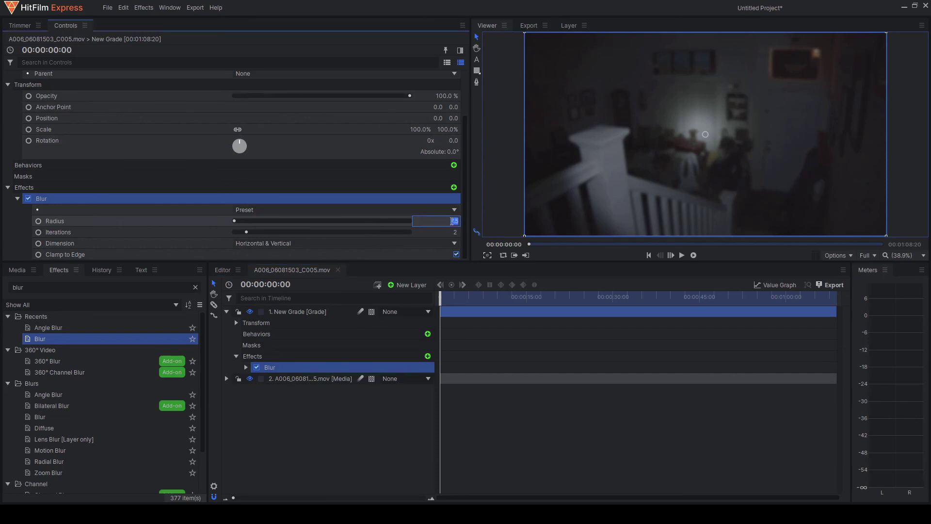
pyautogui.press('Return')
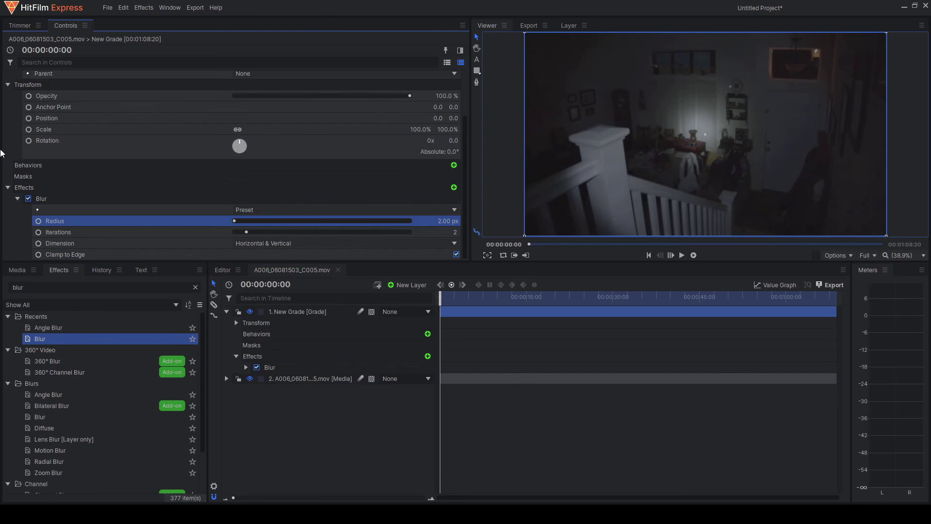
# - Search for Grain and apply it to the New Grade layer twice
pyautogui.click(112, 293)
pyautogui.write('grain')
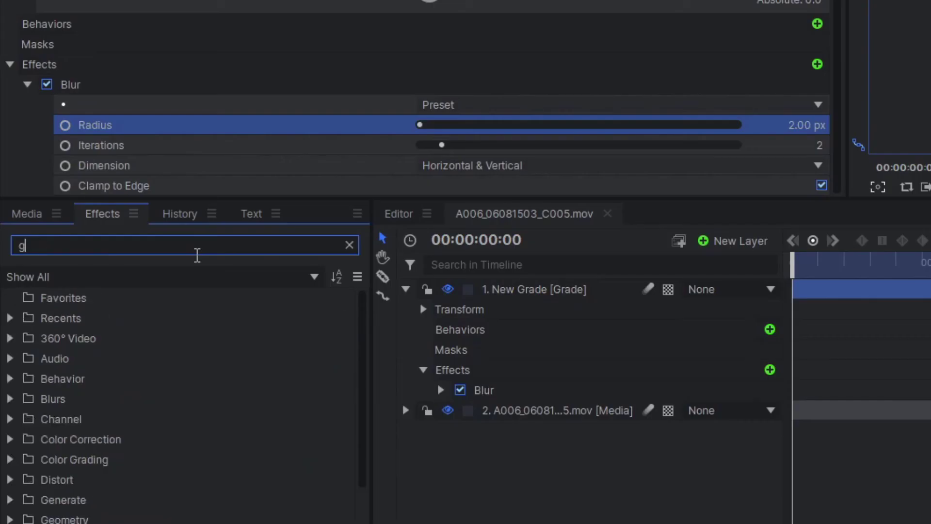
pyautogui.moveTo(152, 318); pyautogui.dragTo(573, 292)
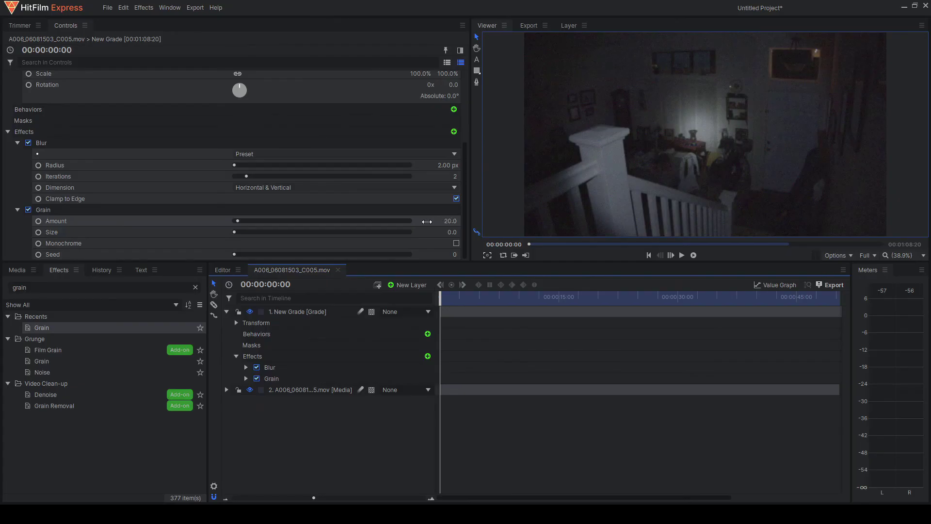
pyautogui.moveTo(42, 328); pyautogui.dragTo(310, 311)
# - Give the second Grain a Size of 3.0 and an Amount of 30, then preview a later frame
pyautogui.scroll(-2, 294, 165)
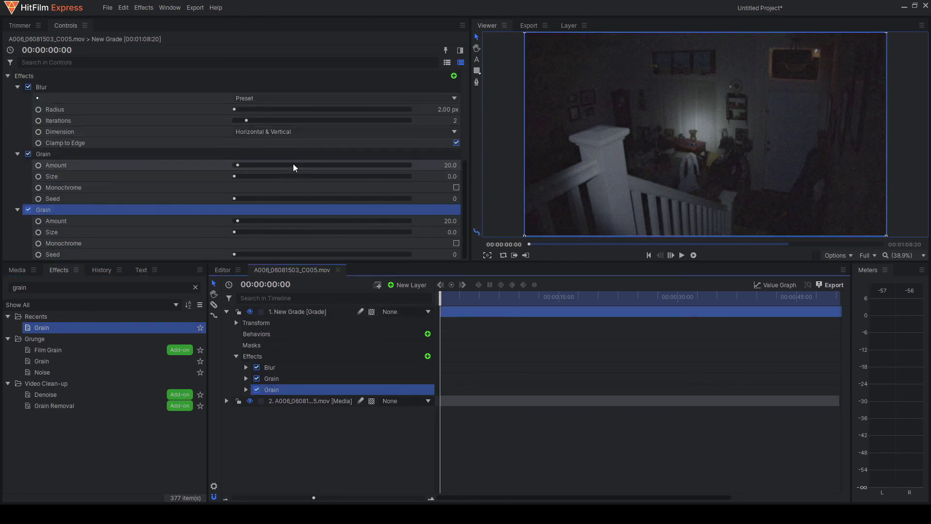
pyautogui.click(406, 231)
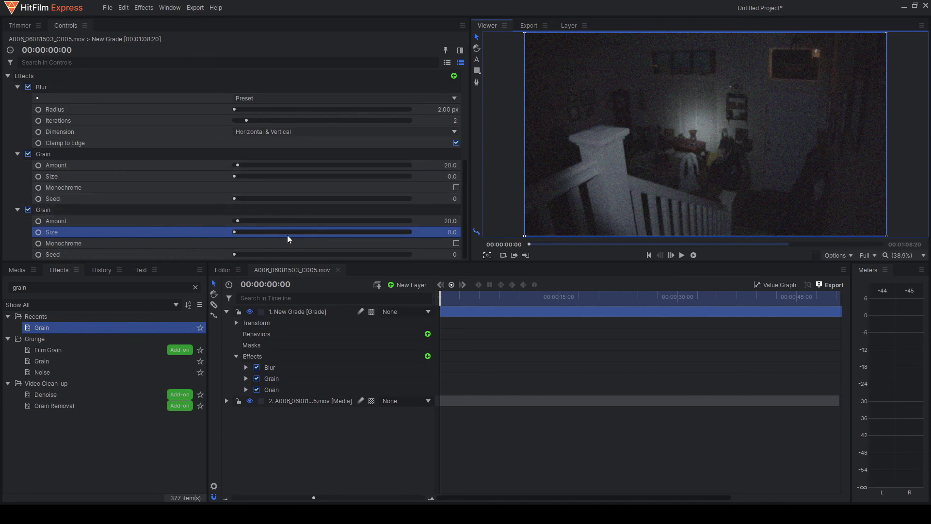
pyautogui.moveTo(234, 231); pyautogui.dragTo(283, 235)
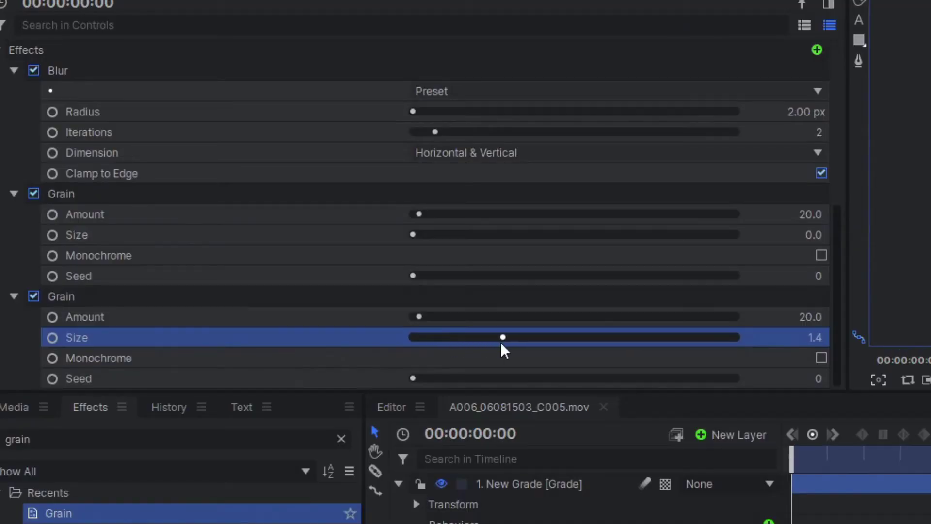
pyautogui.moveTo(566, 347); pyautogui.dragTo(602, 347)
pyautogui.click(808, 311)
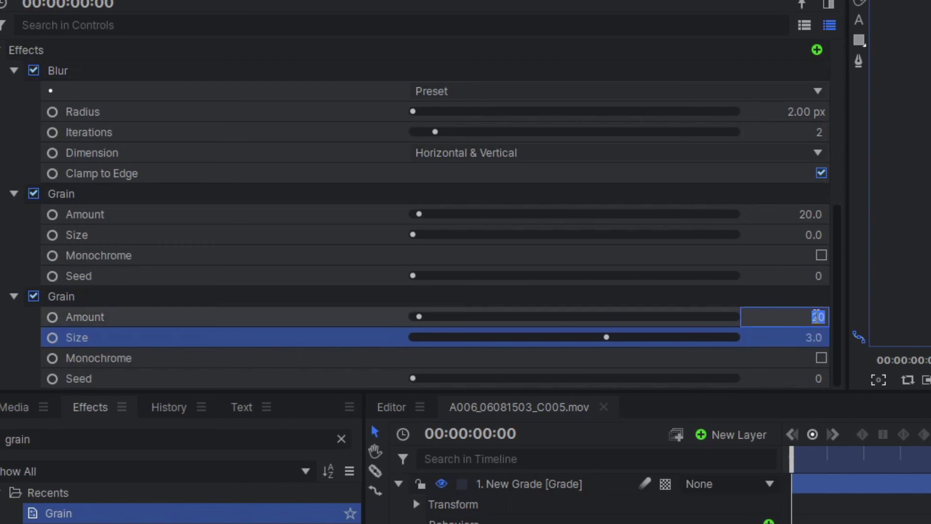
pyautogui.write('30')
pyautogui.press('Return')
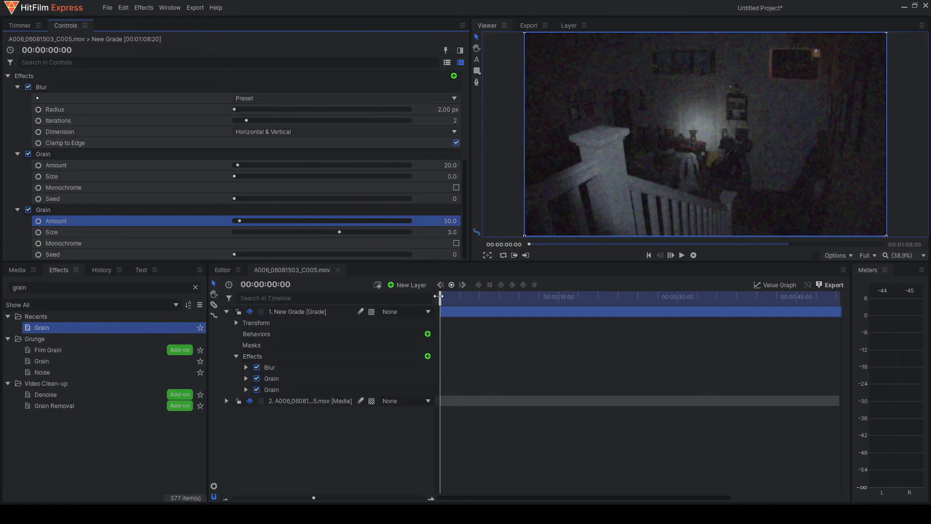
pyautogui.moveTo(438, 296)
pyautogui.mouseDown()
pyautogui.moveTo(483, 297)
pyautogui.moveTo(440, 296)
pyautogui.mouseUp()
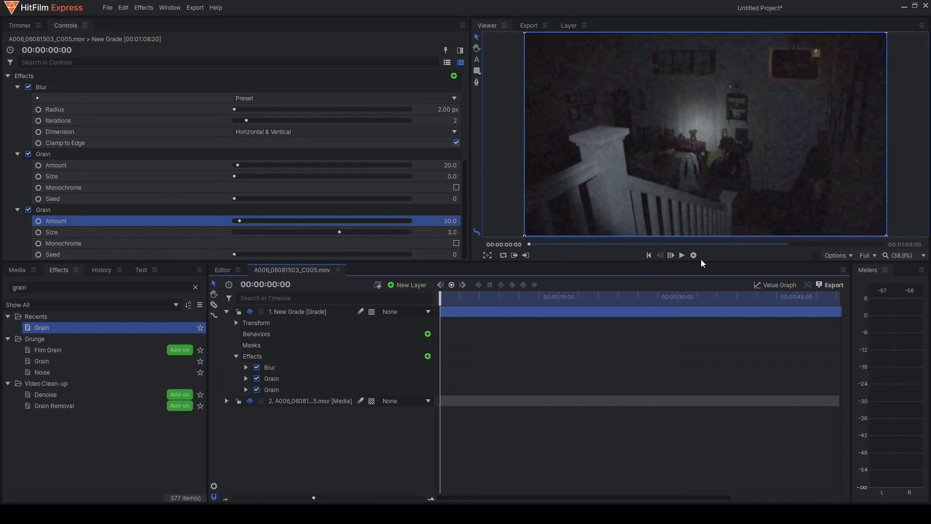
# - Search for Tint and apply it to the New Grade layer
pyautogui.click(101, 288)
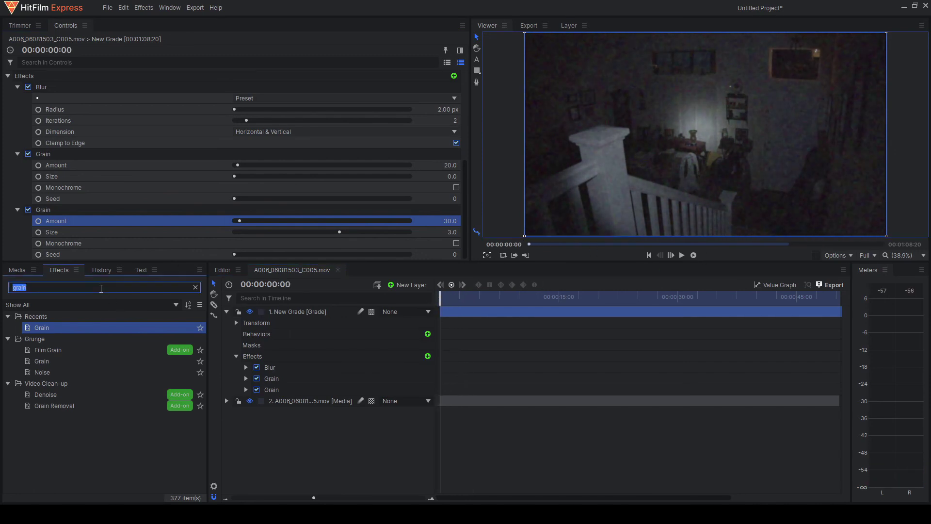
pyautogui.write('tint')
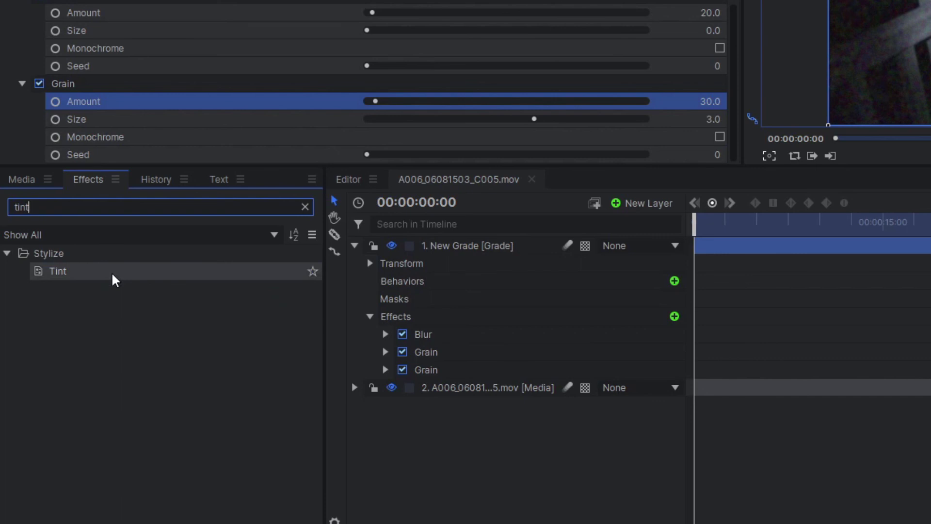
pyautogui.moveTo(74, 329); pyautogui.dragTo(310, 318)
pyautogui.moveTo(487, 257); pyautogui.dragTo(498, 250)
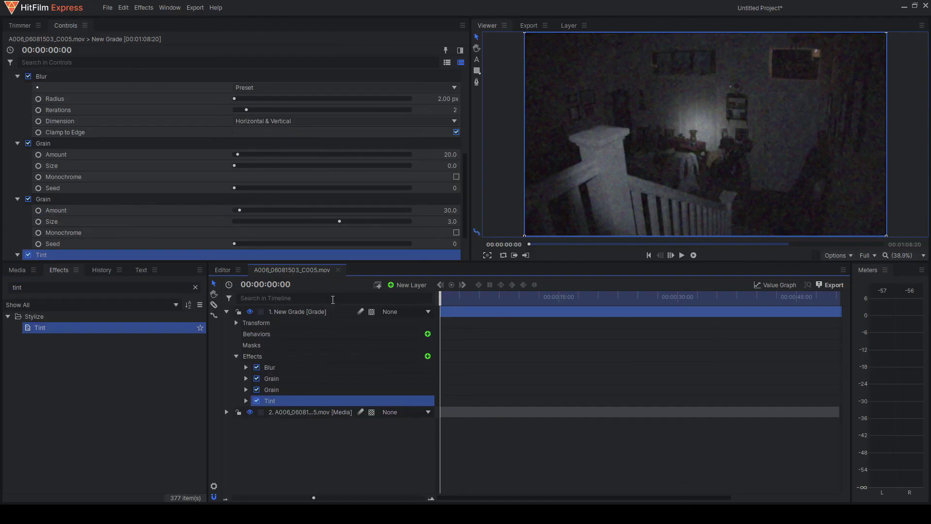
pyautogui.scroll(-2, 202, 128)
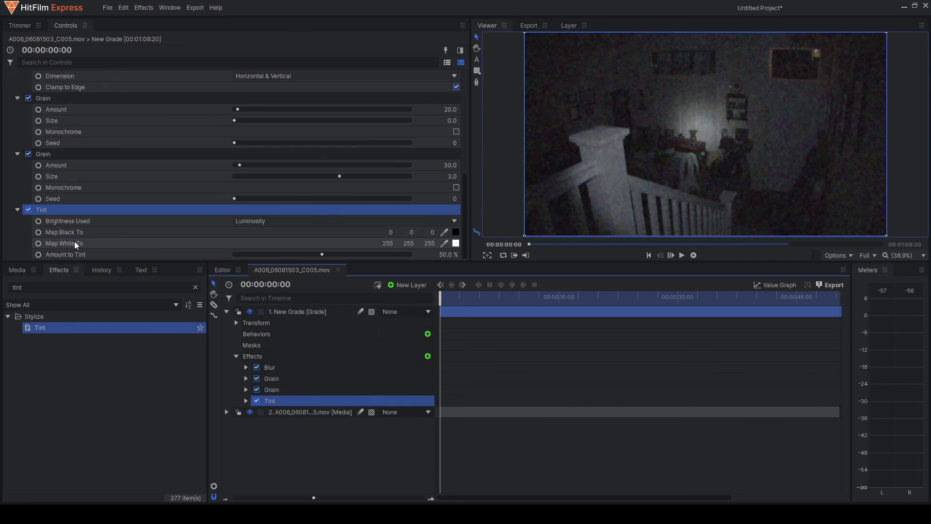
# - Set Tint's Map White To colour to green RGB 130, 211, 100
pyautogui.click(456, 244)
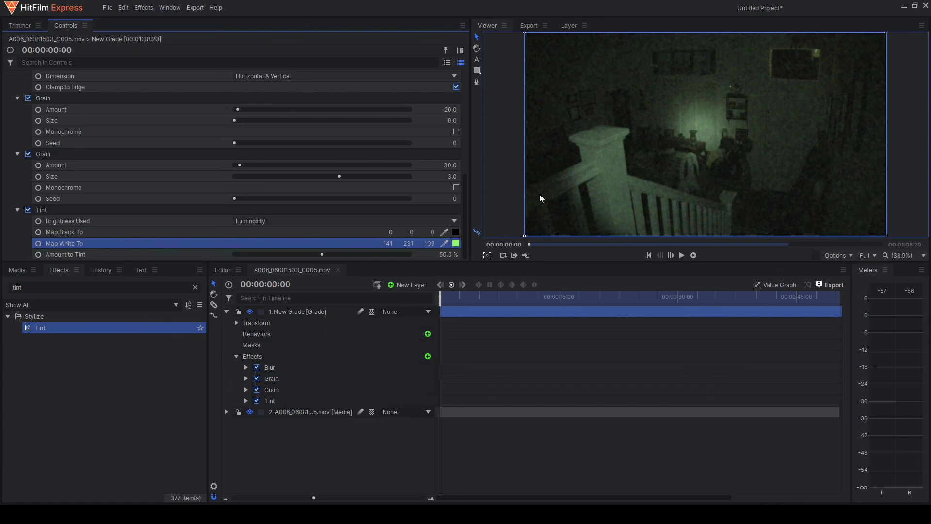
pyautogui.click(705, 163)
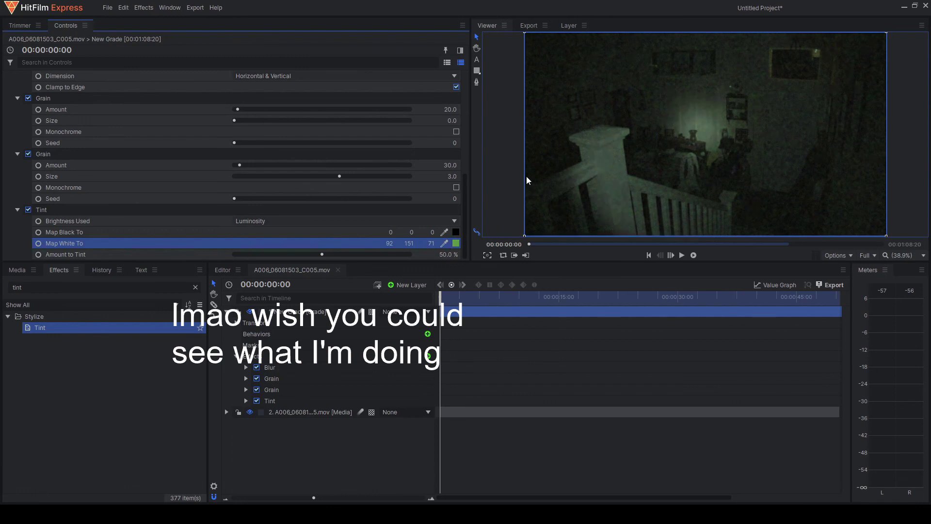
pyautogui.click(728, 183)
pyautogui.click(727, 180)
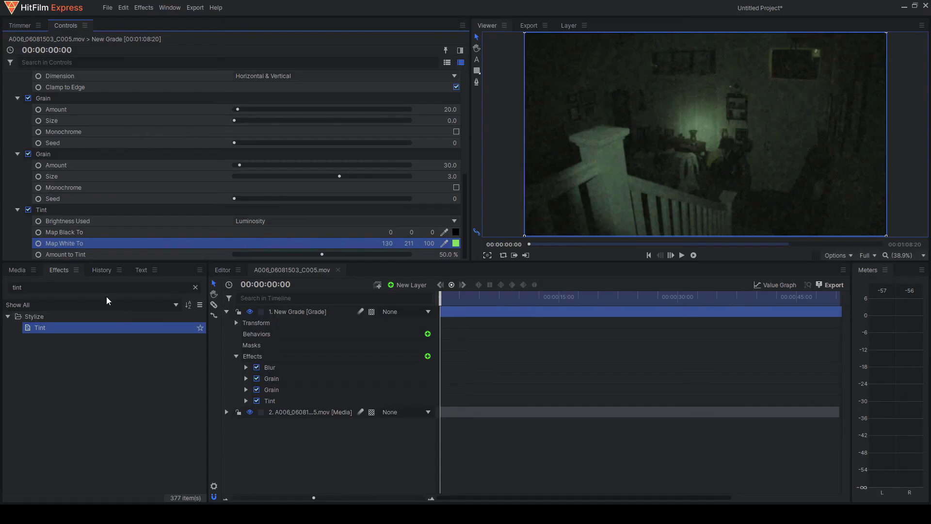
# - Search for Derez and apply Derez (VGHS) to the New Grade layer
pyautogui.doubleClick(105, 288)
pyautogui.write('e')
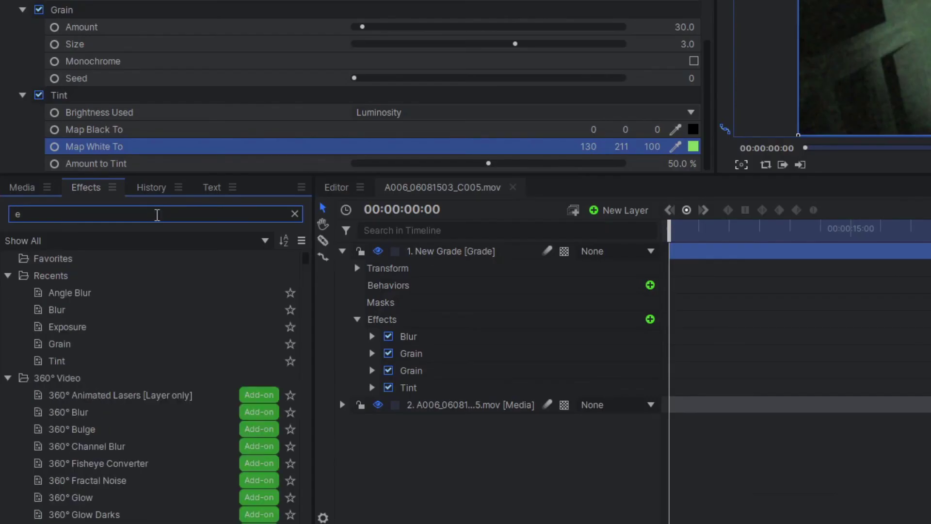
pyautogui.press('BackSpace')
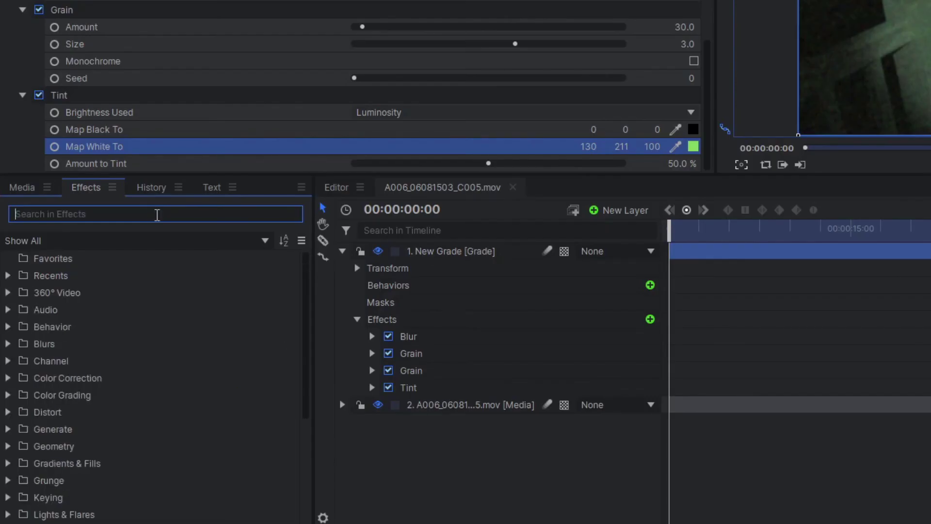
pyautogui.write('derez')
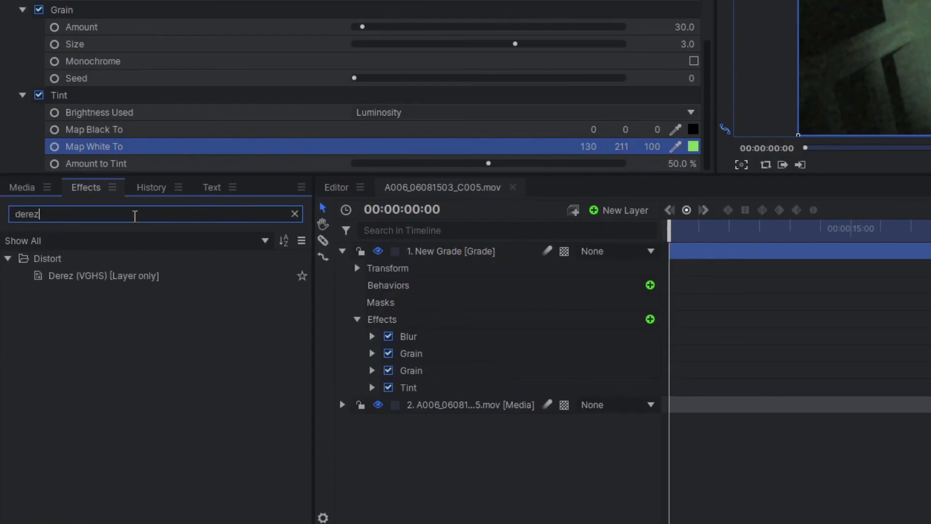
pyautogui.moveTo(116, 275); pyautogui.dragTo(363, 278)
pyautogui.moveTo(449, 247); pyautogui.dragTo(451, 247)
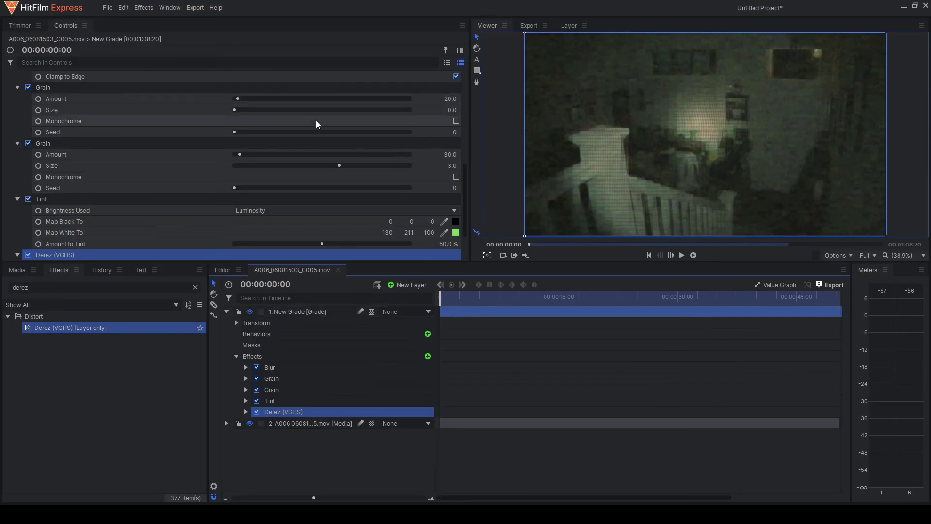
pyautogui.scroll(-3, 159, 118)
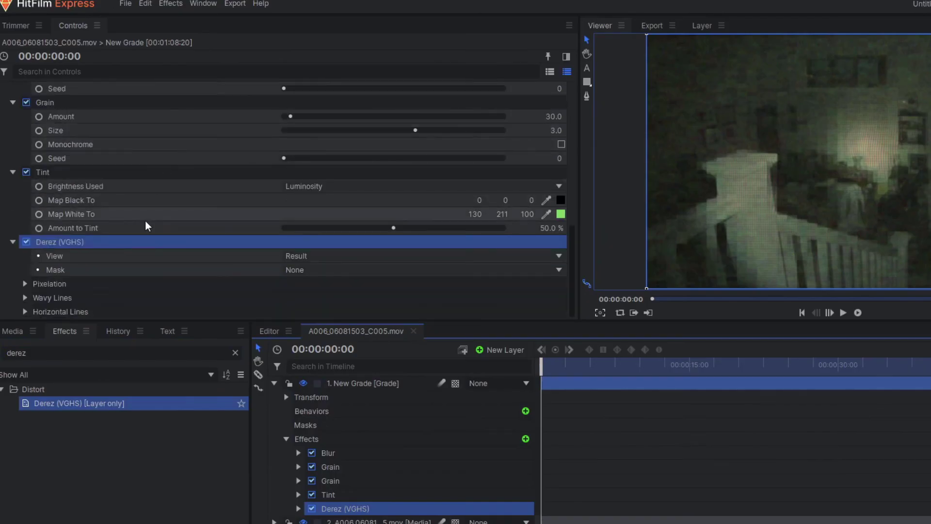
# - Set Derez Pixelation Strength to 0% and Wavy Lines Strength to 56%
pyautogui.click(25, 284)
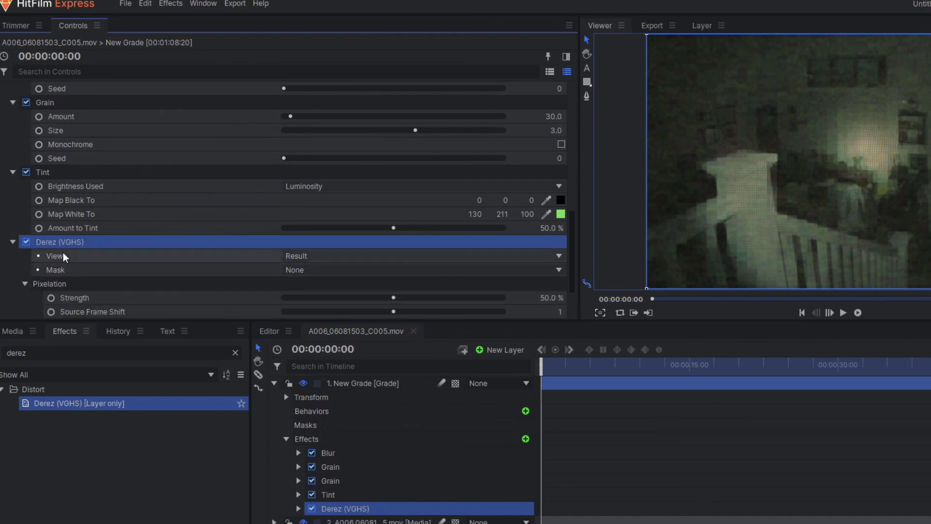
pyautogui.scroll(-3, 123, 232)
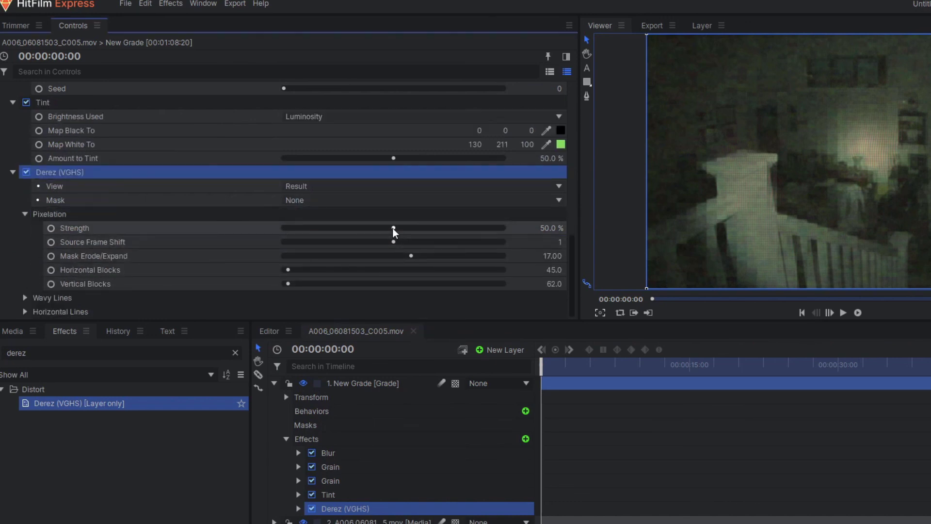
pyautogui.moveTo(393, 228); pyautogui.dragTo(154, 251)
pyautogui.click(25, 214)
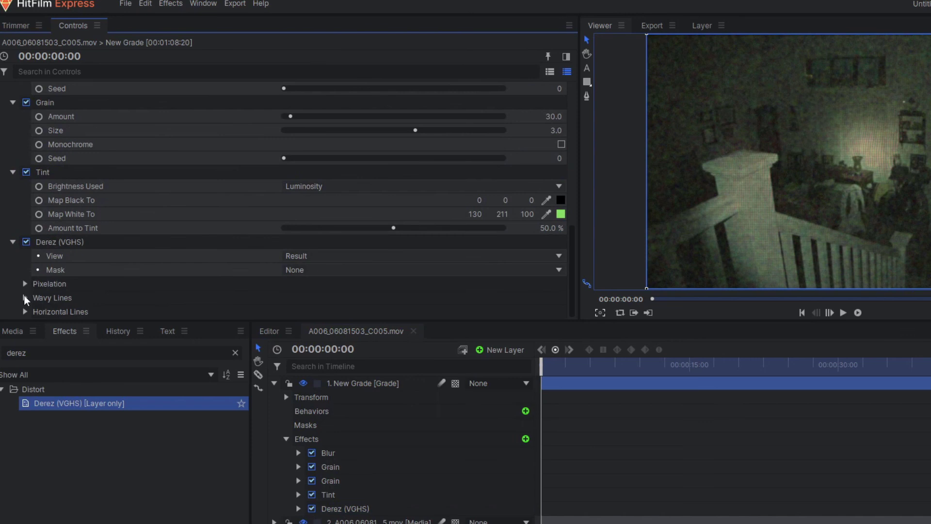
pyautogui.click(23, 295)
pyautogui.scroll(1, 310, 266)
pyautogui.scroll(-1, 315, 257)
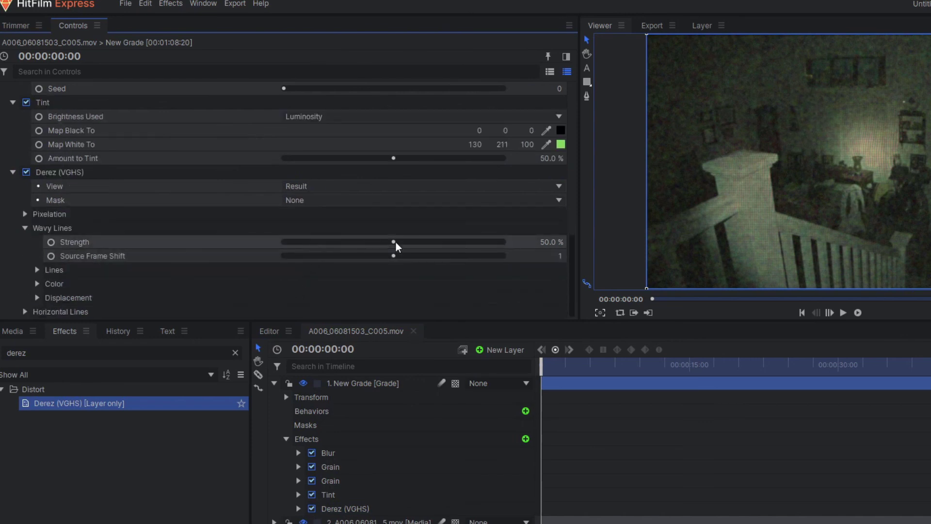
pyautogui.moveTo(394, 241); pyautogui.dragTo(175, 250)
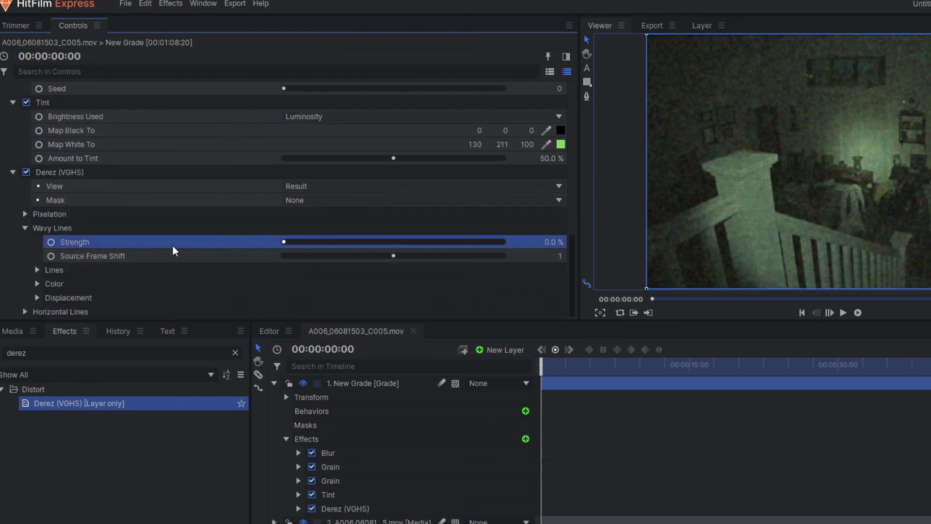
pyautogui.moveTo(310, 248)
pyautogui.mouseDown()
pyautogui.moveTo(434, 250)
pyautogui.moveTo(408, 248)
pyautogui.mouseUp()
pyautogui.click(25, 214)
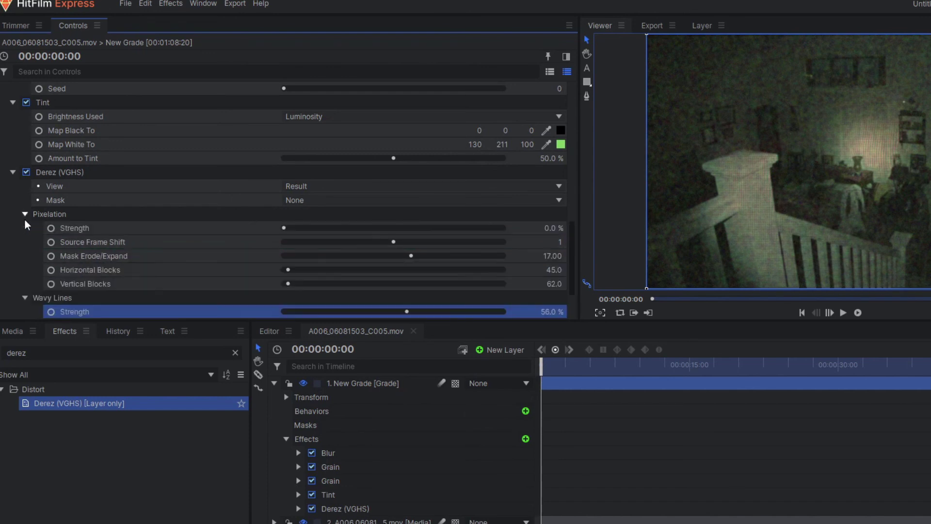
pyautogui.moveTo(293, 228)
pyautogui.mouseDown()
pyautogui.moveTo(388, 232)
pyautogui.moveTo(154, 237)
pyautogui.mouseUp()
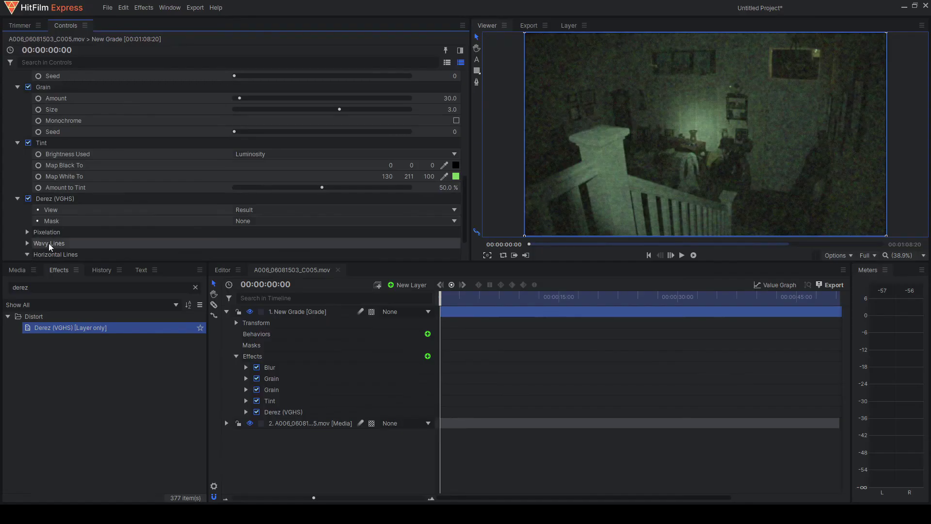
# - Set Derez Horizontal Lines Strength to 59% and inspect the scan lines in the viewer
pyautogui.scroll(-2, 49, 243)
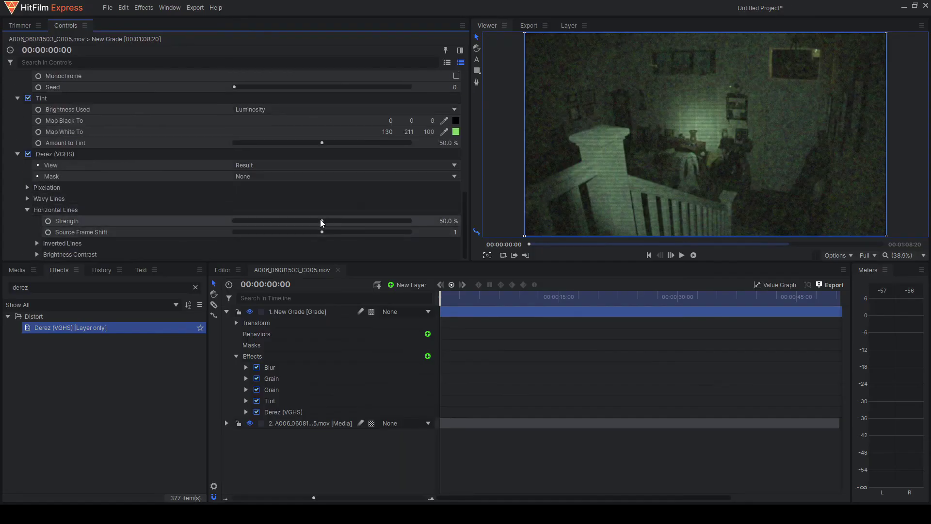
pyautogui.moveTo(322, 221)
pyautogui.mouseDown()
pyautogui.moveTo(429, 216)
pyautogui.moveTo(364, 228)
pyautogui.moveTo(283, 222)
pyautogui.moveTo(338, 223)
pyautogui.mouseUp()
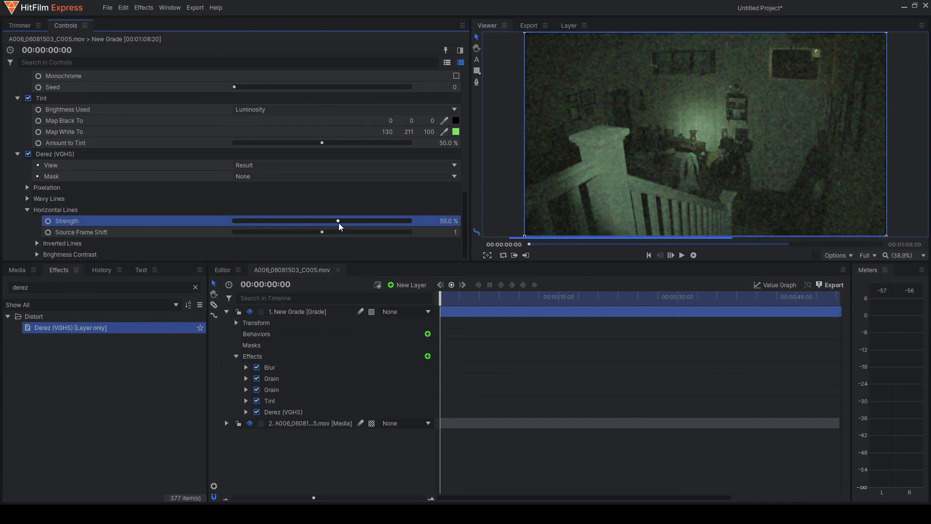
pyautogui.scroll(5, 632, 160)
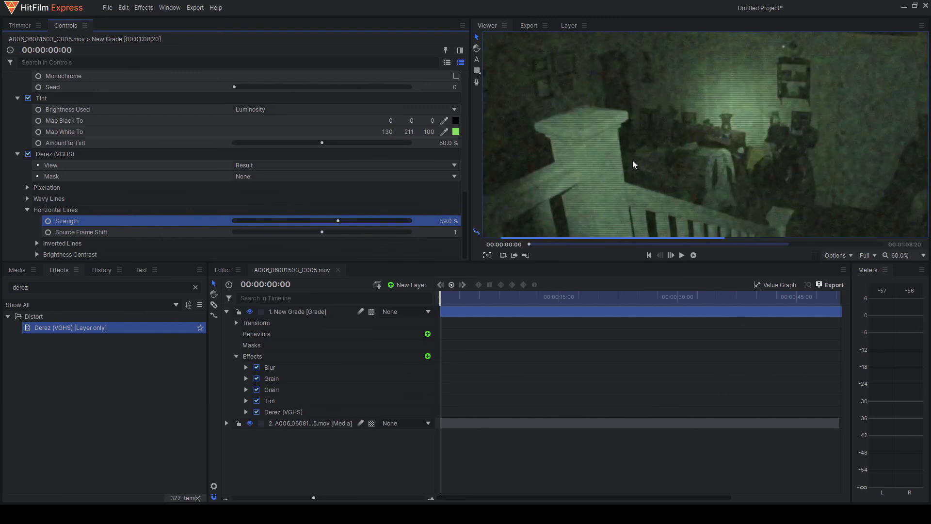
pyautogui.moveTo(619, 167); pyautogui.dragTo(576, 134)
pyautogui.moveTo(623, 199); pyautogui.dragTo(628, 158)
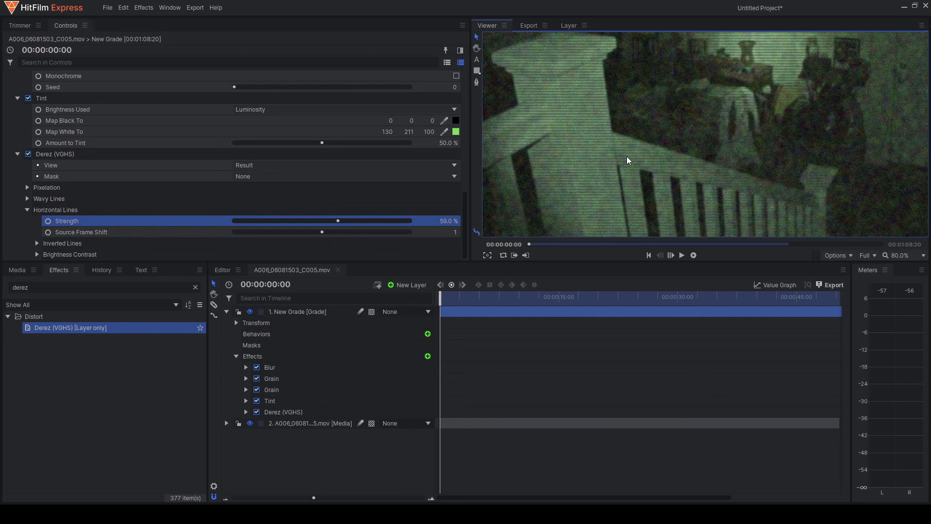
# - Nudge the Derez Inverted Lines frequency up slightly and clear the Effects search
pyautogui.scroll(-2, 627, 157)
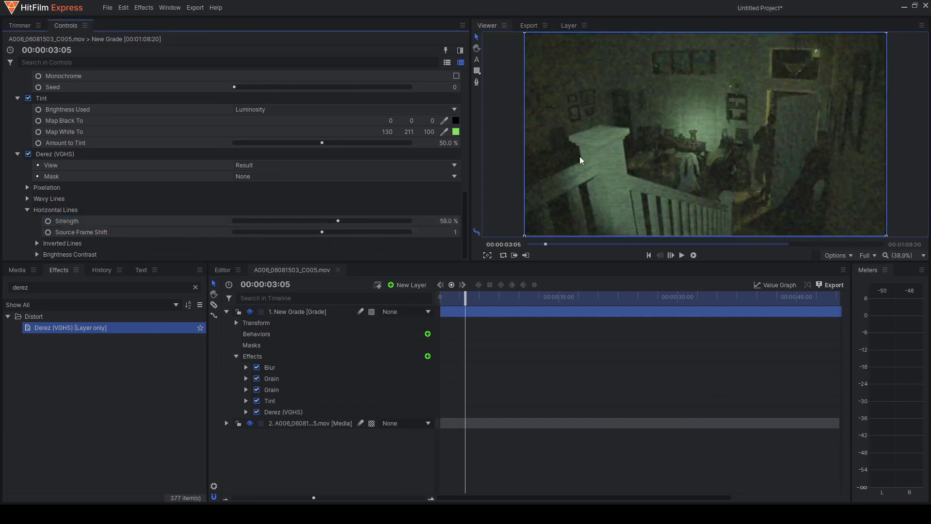
pyautogui.click(37, 243)
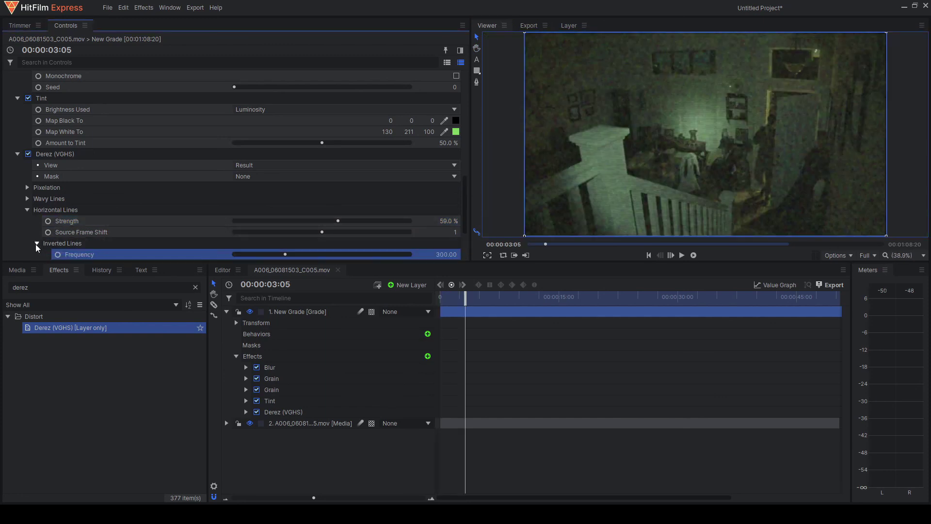
pyautogui.scroll(-1, 304, 201)
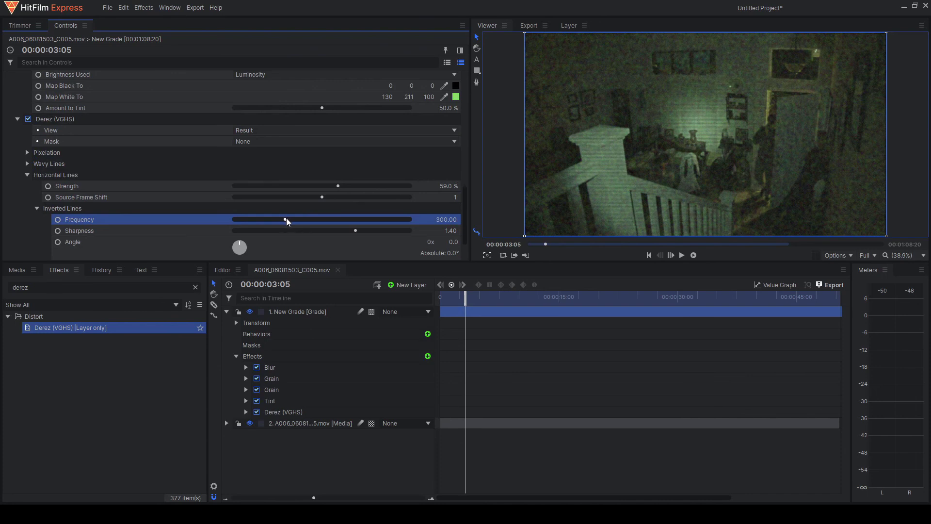
pyautogui.moveTo(285, 220)
pyautogui.mouseDown()
pyautogui.moveTo(304, 219)
pyautogui.moveTo(262, 220)
pyautogui.moveTo(276, 223)
pyautogui.mouseUp()
pyautogui.doubleClick(38, 290)
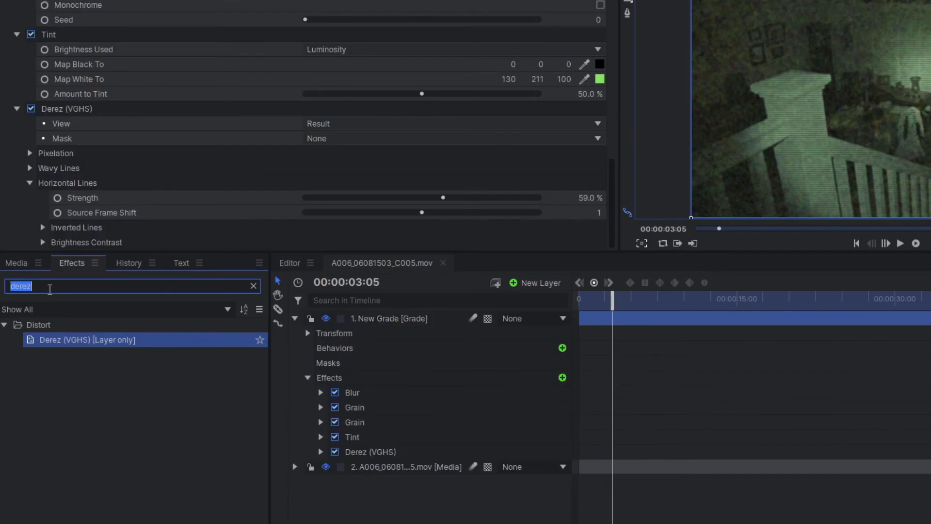
# - Find Vignette, apply it to New Grade, and move it above Blur in the stack
pyautogui.write('vignet')
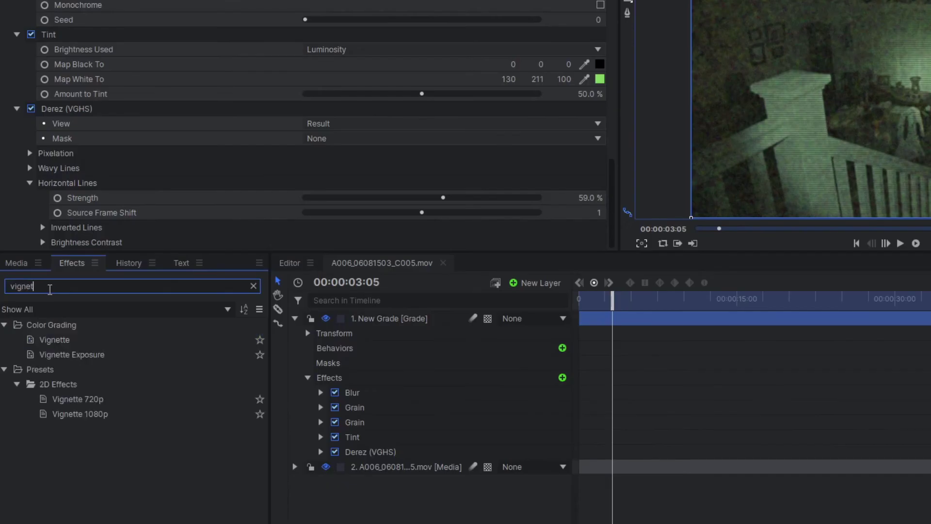
pyautogui.write('te')
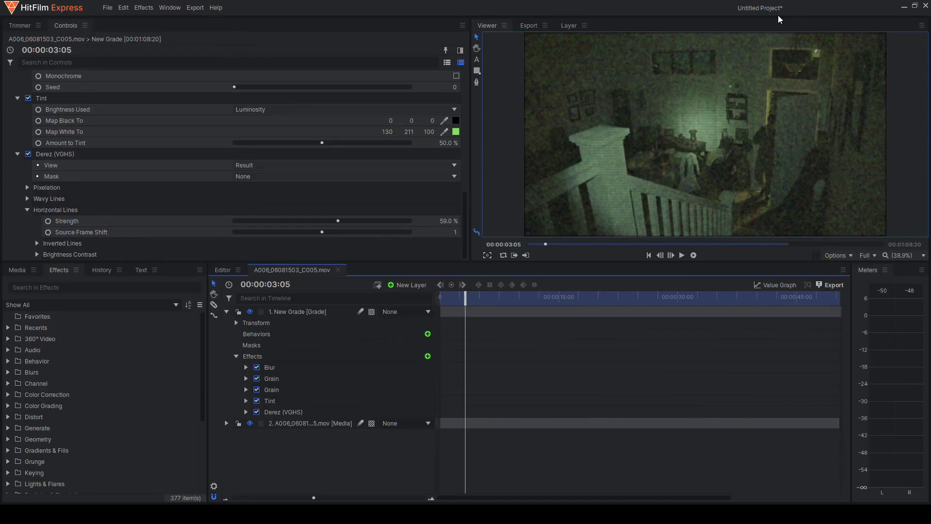
pyautogui.click(116, 286)
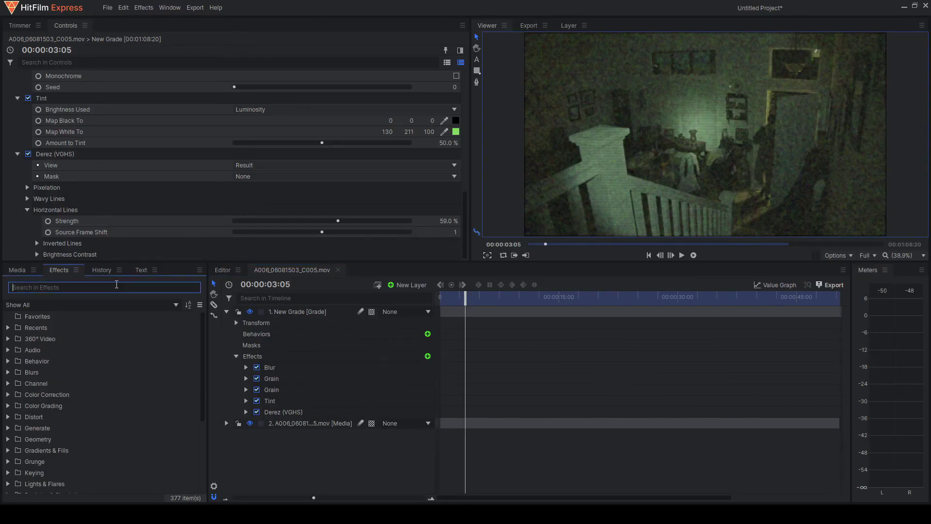
pyautogui.write('bignette')
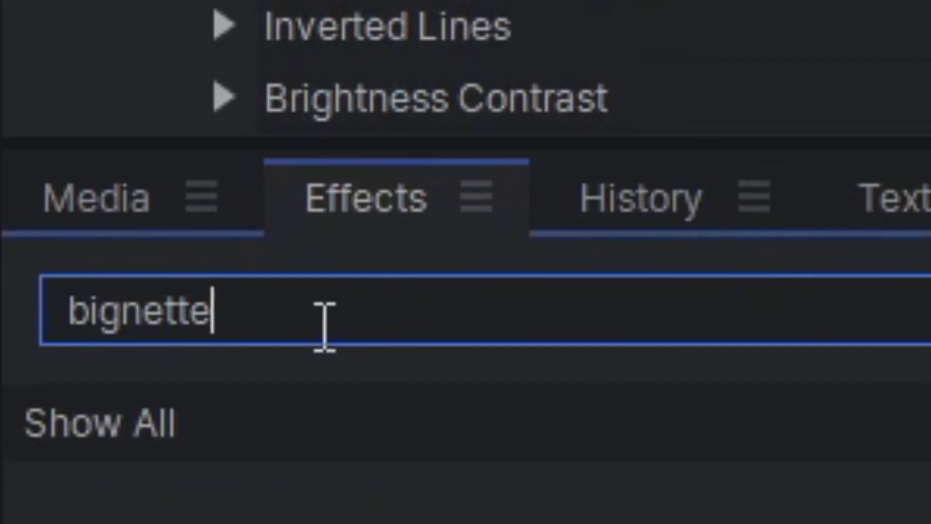
pyautogui.moveTo(324, 328); pyautogui.dragTo(25, 329)
pyautogui.write('vigneete')
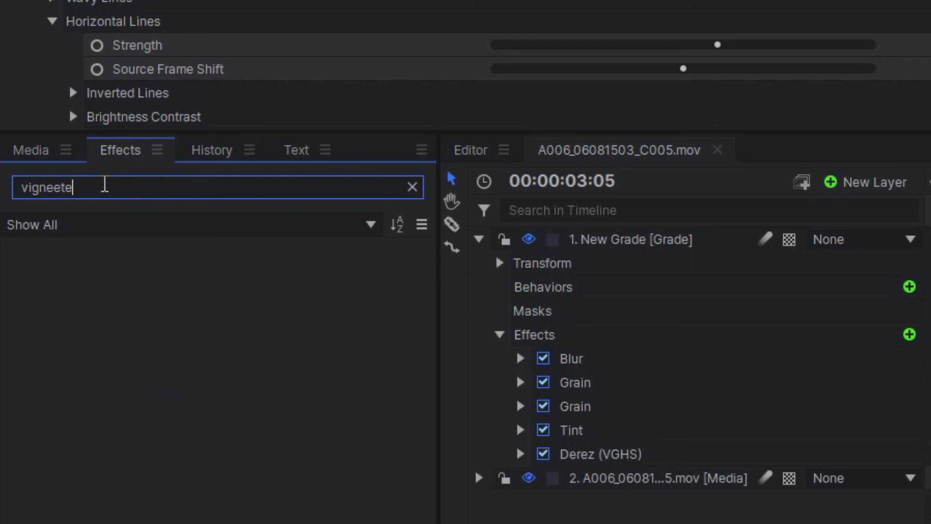
pyautogui.press('BackSpace')
pyautogui.press('BackSpace')
pyautogui.press('BackSpace')
pyautogui.write('tte')
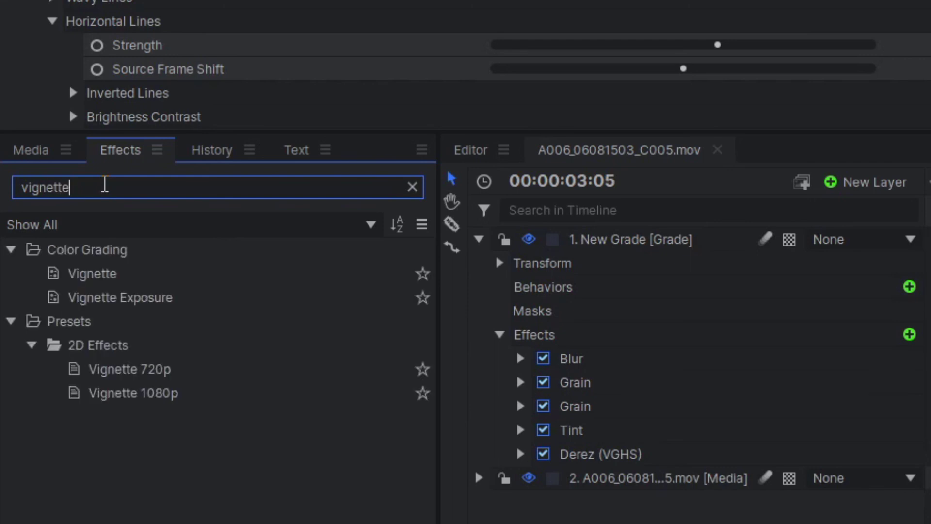
pyautogui.moveTo(139, 267); pyautogui.dragTo(658, 233)
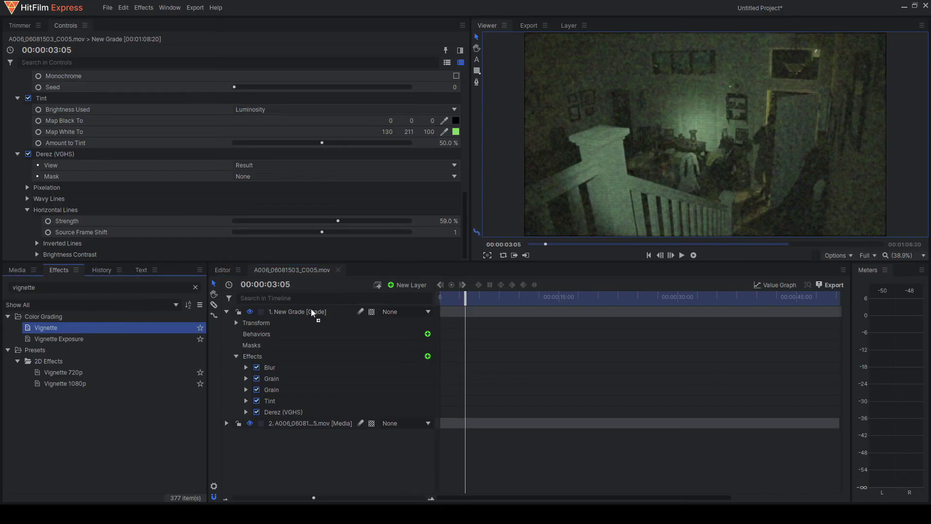
pyautogui.moveTo(311, 312); pyautogui.dragTo(312, 311)
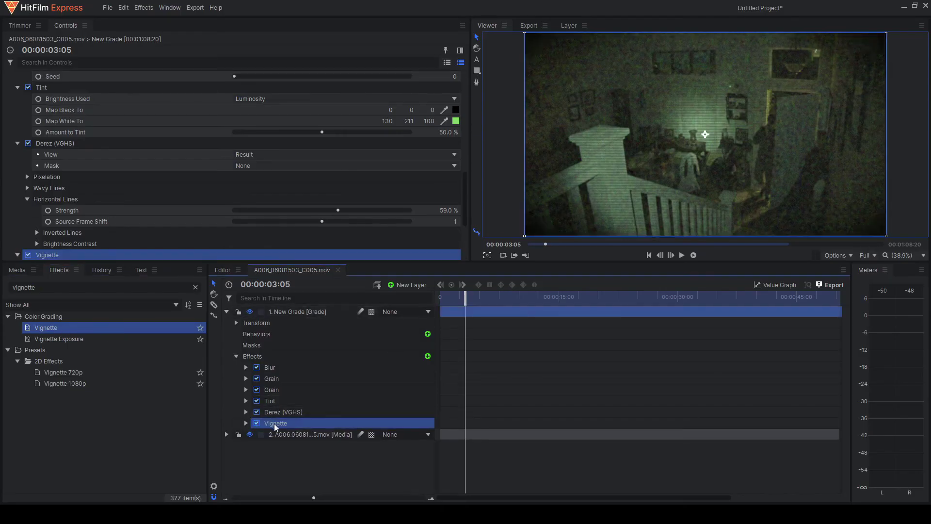
pyautogui.moveTo(274, 424); pyautogui.dragTo(270, 368)
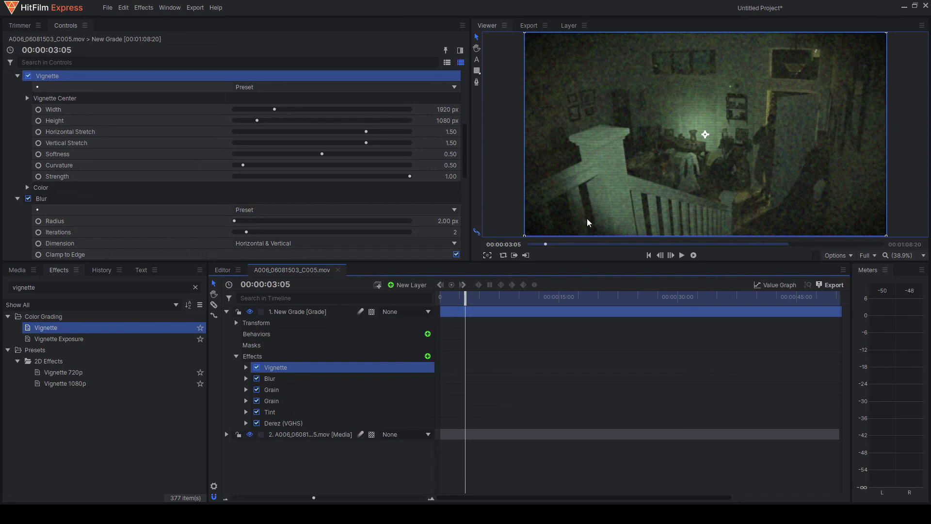
# - Try shrinking the vignette's width and height, then undo back to 1920 x 1080
pyautogui.scroll(-3, 301, 179)
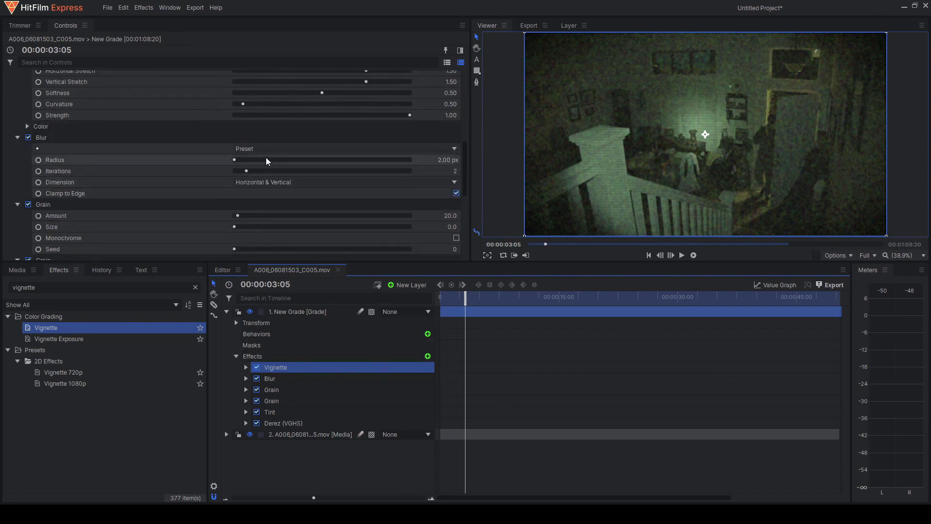
pyautogui.scroll(-8, 240, 176)
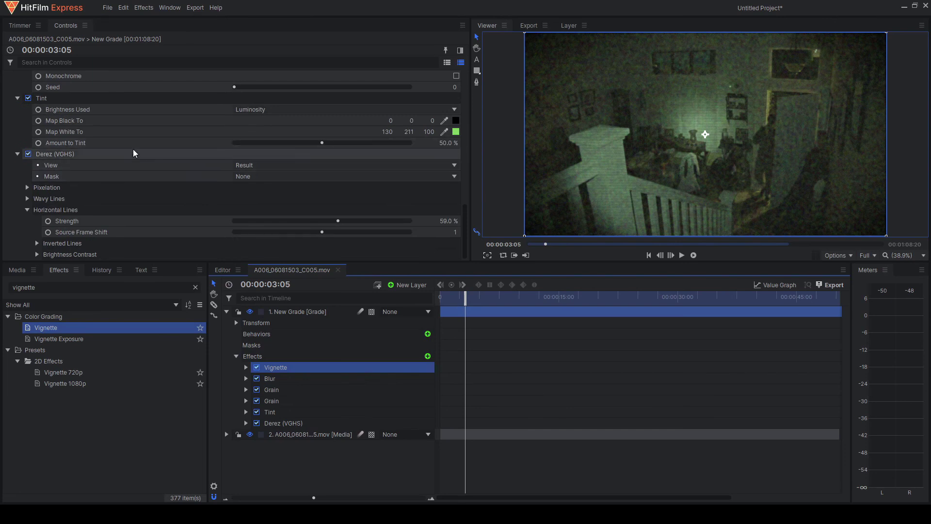
pyautogui.scroll(15, 140, 168)
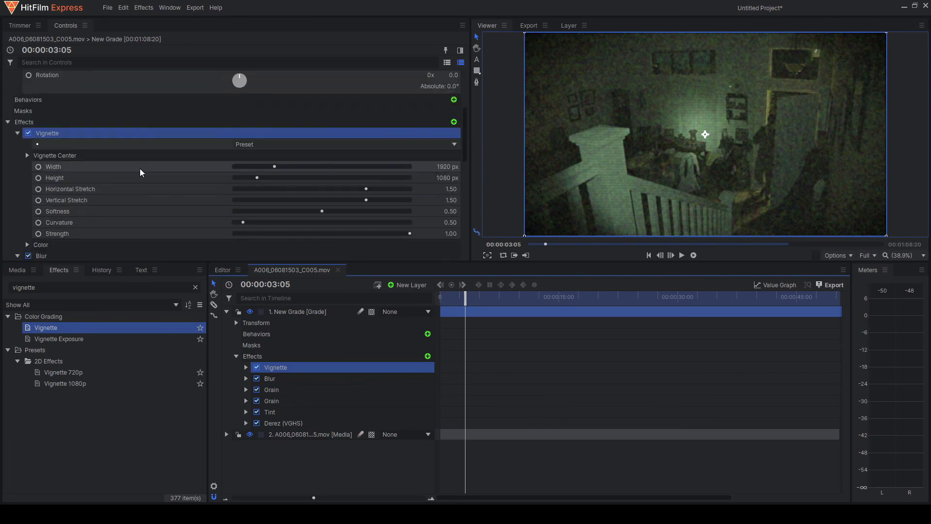
pyautogui.click(194, 177)
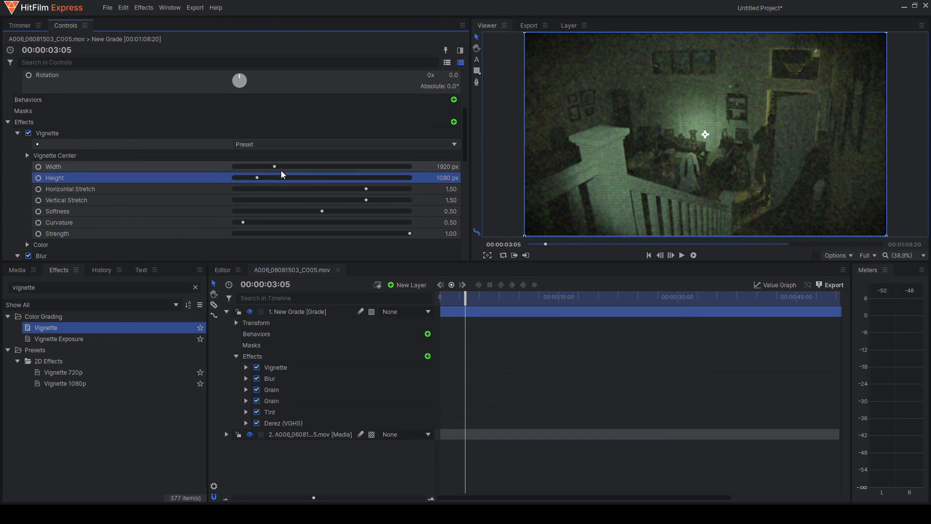
pyautogui.moveTo(274, 165); pyautogui.dragTo(255, 174)
pyautogui.hotkey('ctrl', 'z')
pyautogui.hotkey('ctrl', 'z')
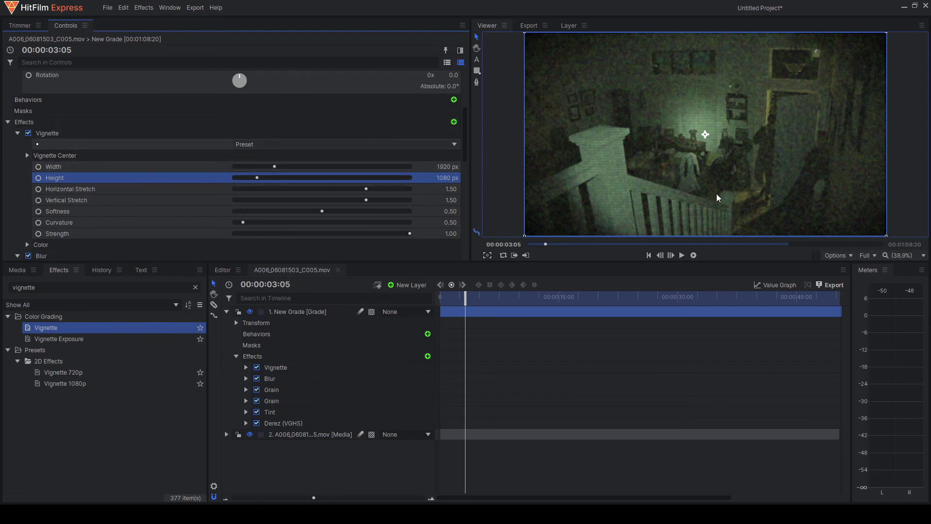
# - Search for Stutter, apply it to New Grade, and set Freeze Frames to 3
pyautogui.doubleClick(143, 287)
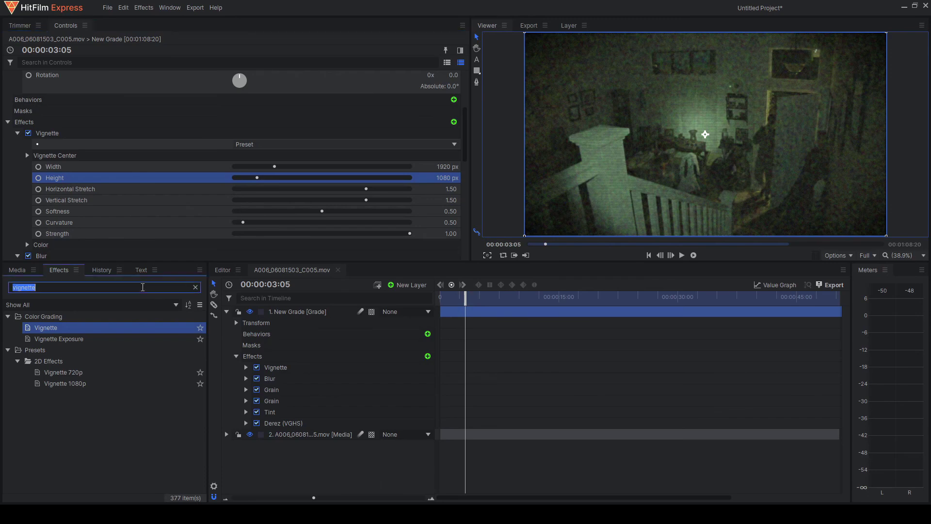
pyautogui.press('BackSpace')
pyautogui.write('s')
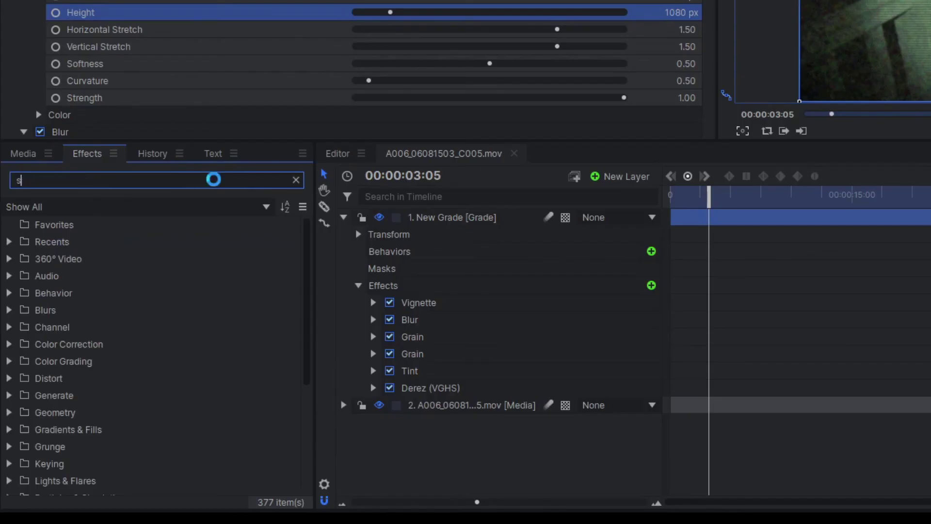
pyautogui.write('tutter')
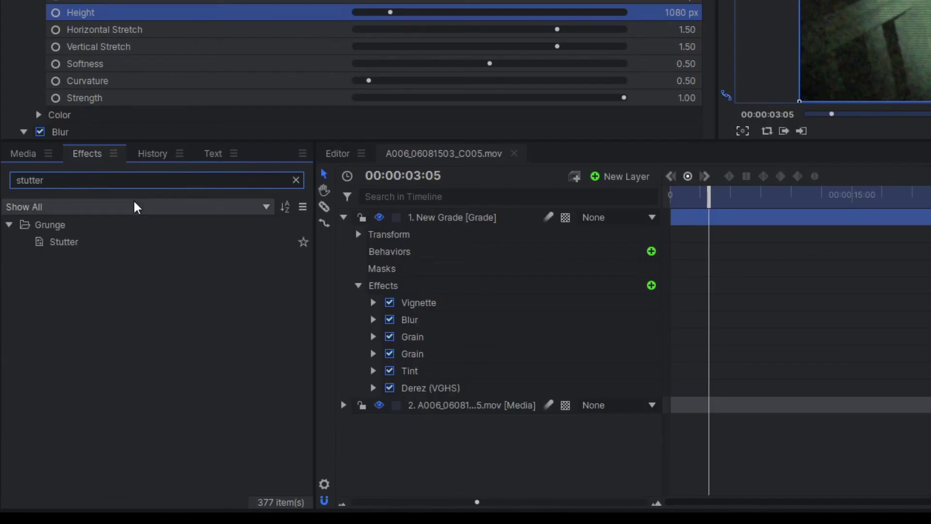
pyautogui.click(86, 248)
pyautogui.moveTo(87, 255); pyautogui.dragTo(382, 282)
pyautogui.click(213, 96)
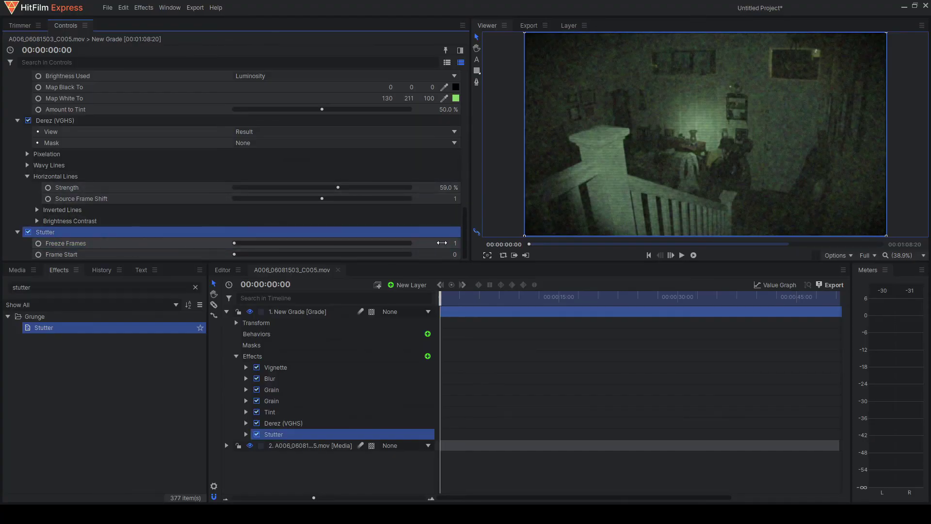
pyautogui.click(456, 244)
pyautogui.press('Return')
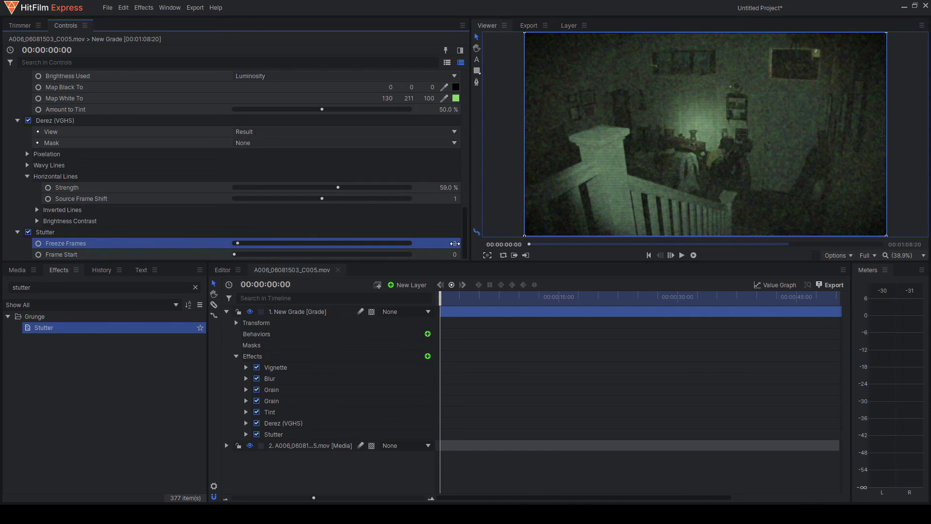
# - Rewind to the start and play the footage to check the stutter
pyautogui.click(651, 257)
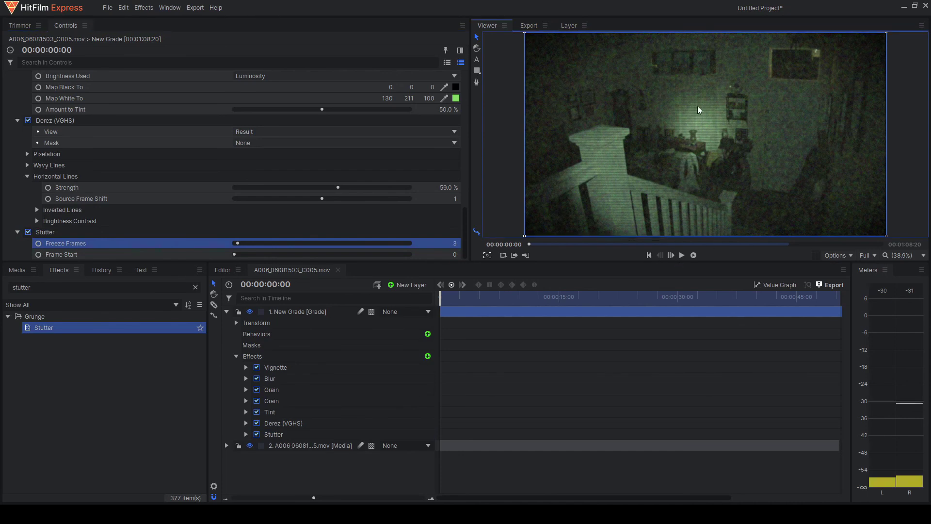
pyautogui.click(681, 255)
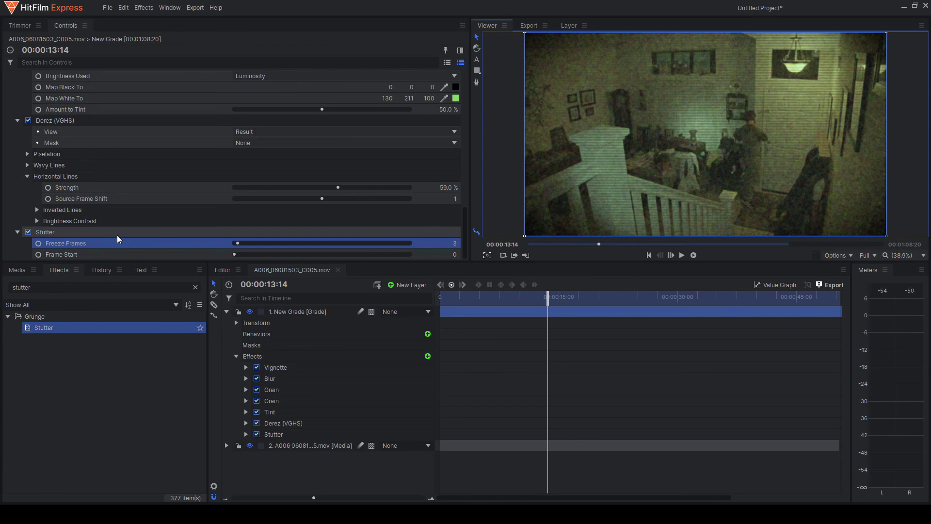
pyautogui.click(118, 233)
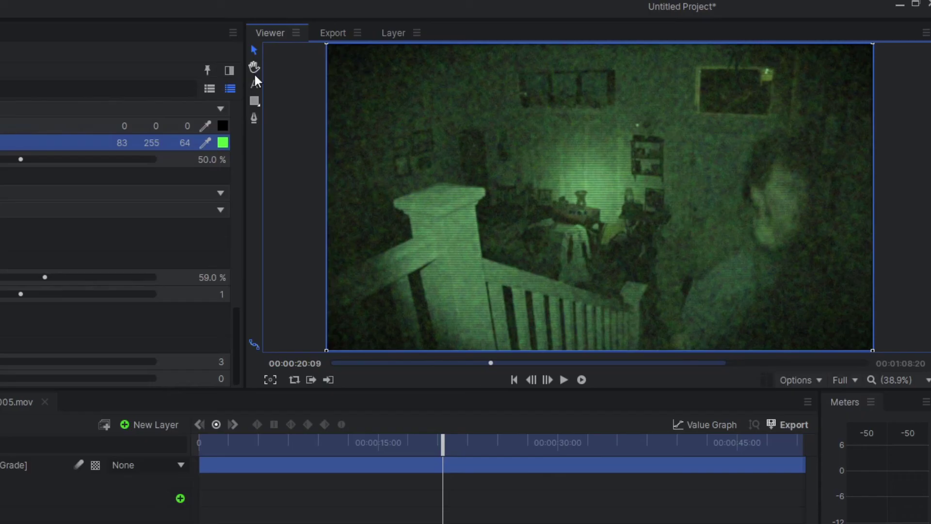
# - Add a 'Rec.' title in OCR A Extended size 140 at the top-left, then create a red plane
pyautogui.click(476, 59)
pyautogui.click(370, 100)
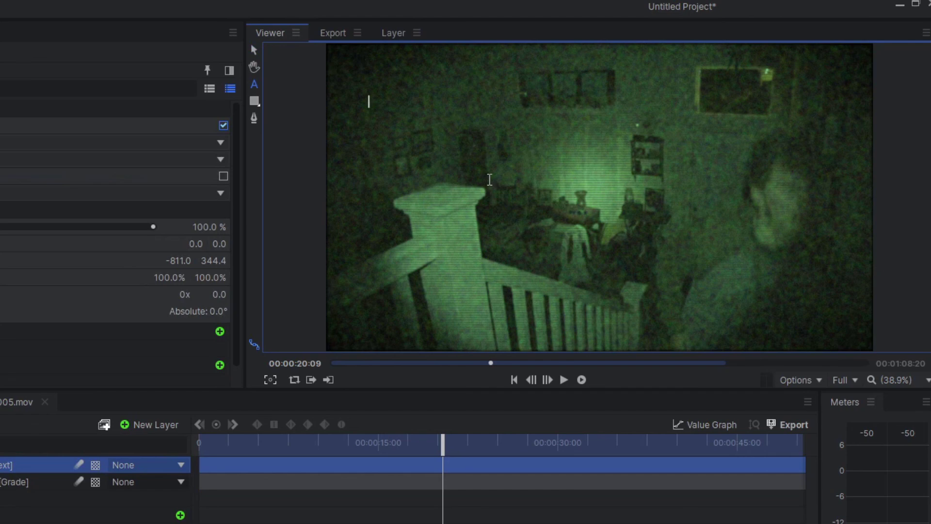
pyautogui.write('Red')
pyautogui.write('.')
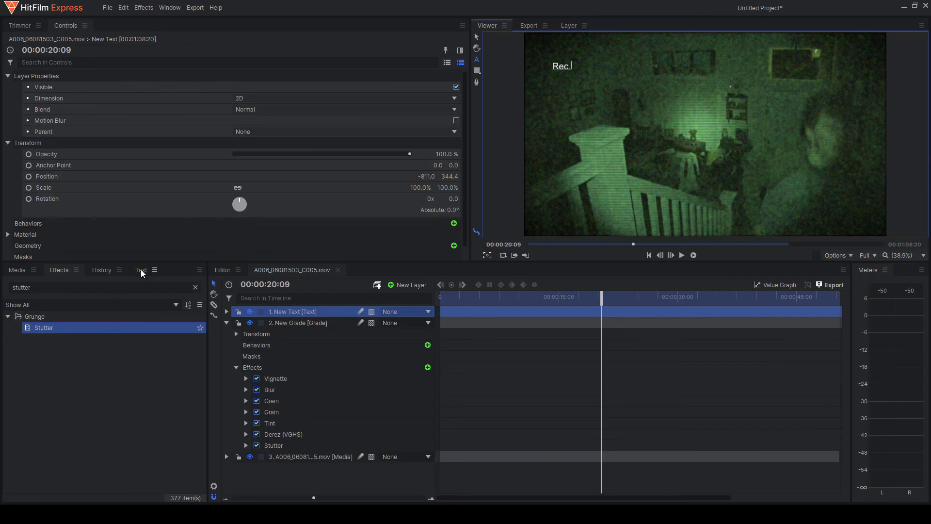
pyautogui.click(141, 270)
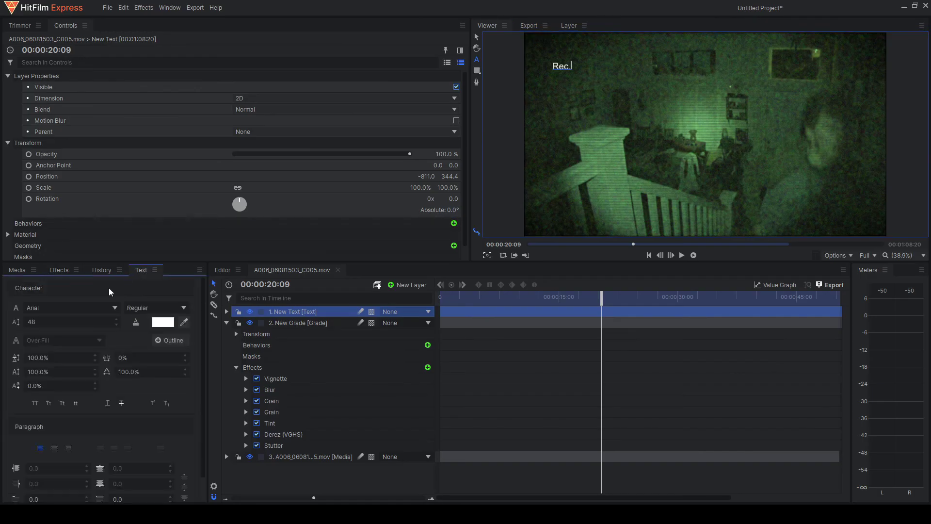
pyautogui.scroll(-1, 78, 303)
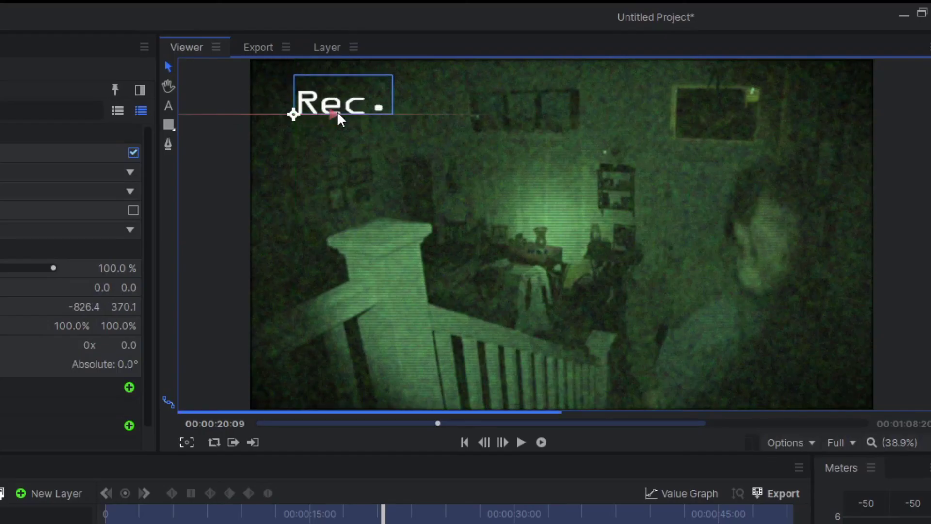
pyautogui.moveTo(337, 112); pyautogui.dragTo(319, 109)
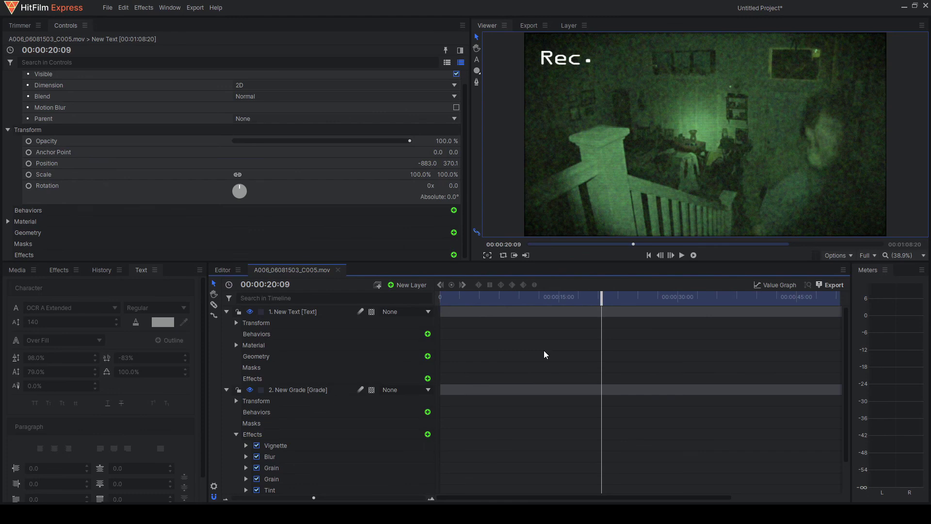
pyautogui.hotkey('ctrl', 'shift', 'n')
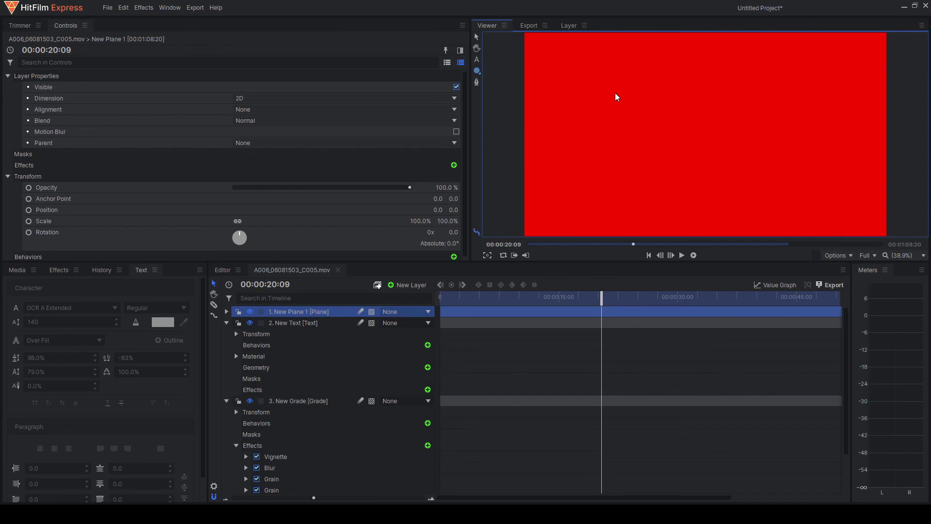
# - Draw a small circular mask on the red plane and position it left of 'Rec.'
pyautogui.moveTo(615, 92); pyautogui.dragTo(524, 50)
pyautogui.click(477, 37)
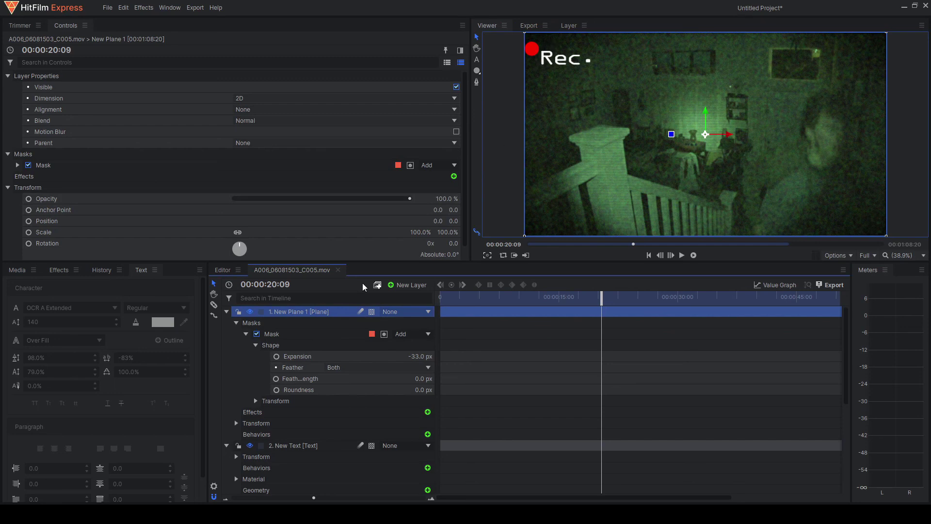
pyautogui.click(306, 337)
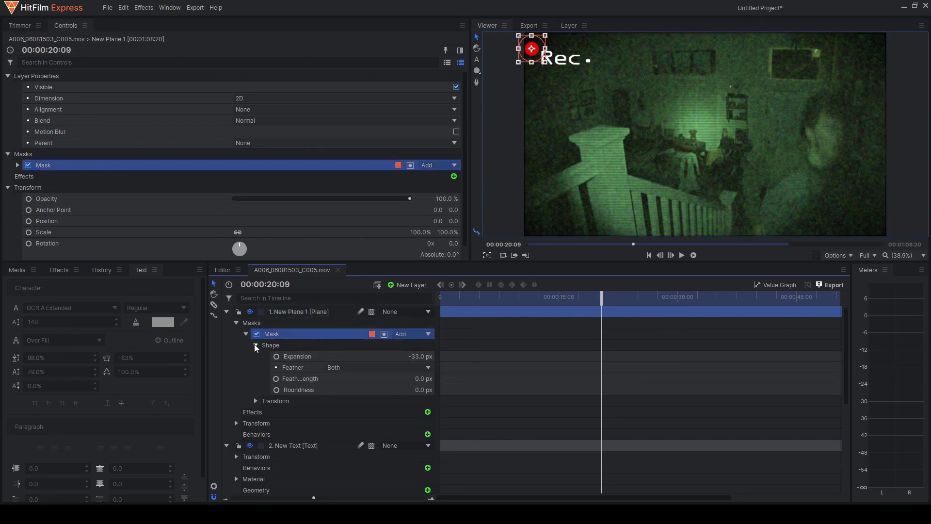
# - Keyframe the mask Opacity at 100% at 0:00, 0% at 1:00, and 100% at 2:00
pyautogui.click(257, 401)
pyautogui.click(285, 392)
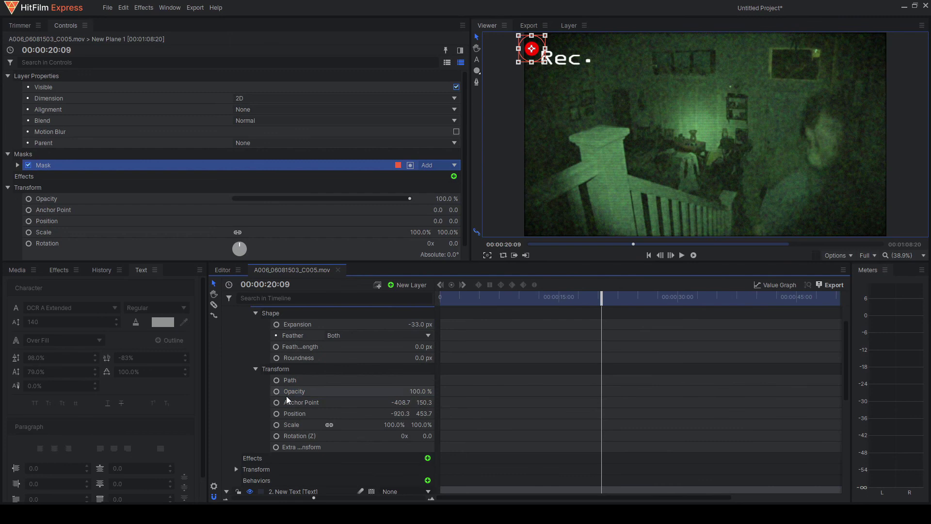
pyautogui.press('Home')
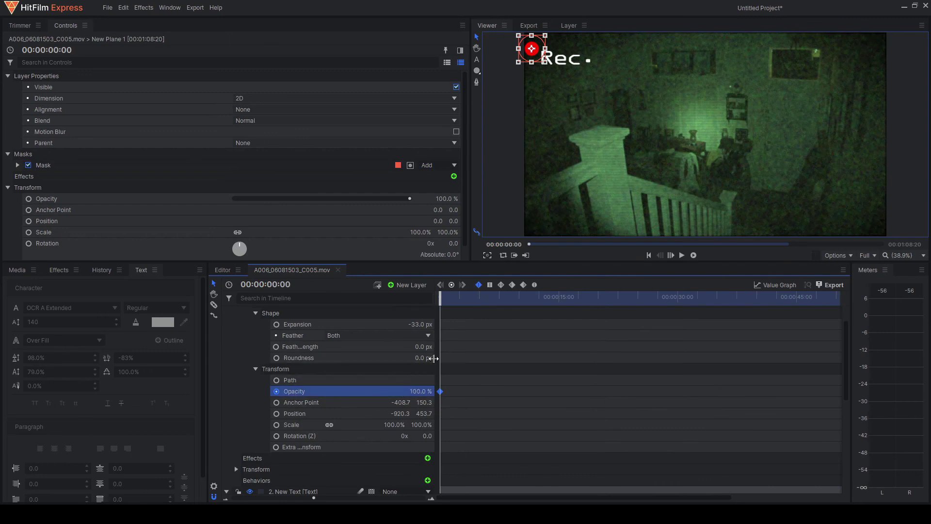
pyautogui.moveTo(443, 303); pyautogui.dragTo(448, 303)
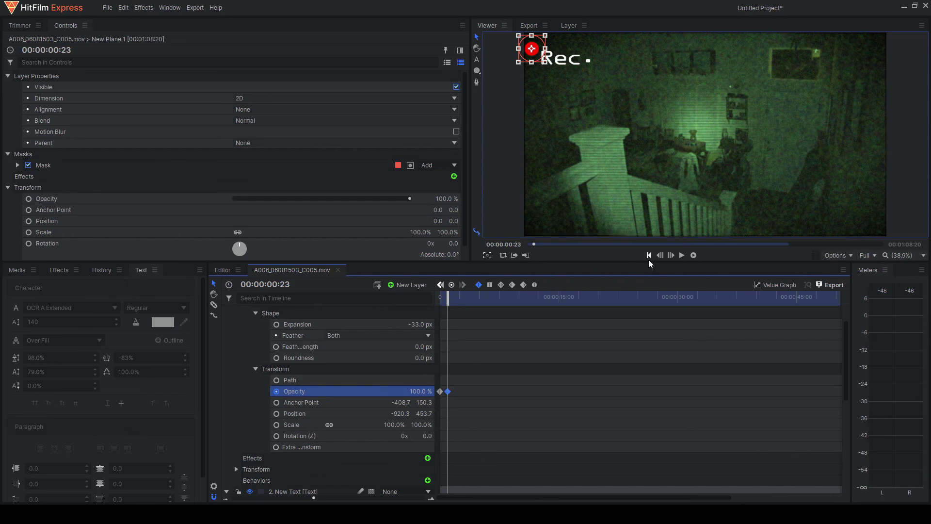
pyautogui.click(671, 256)
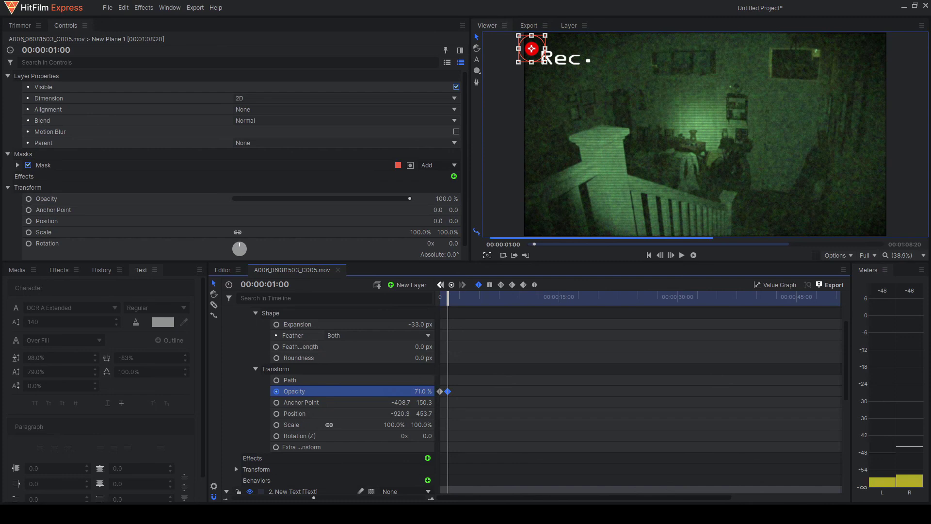
pyautogui.moveTo(425, 392); pyautogui.dragTo(369, 392)
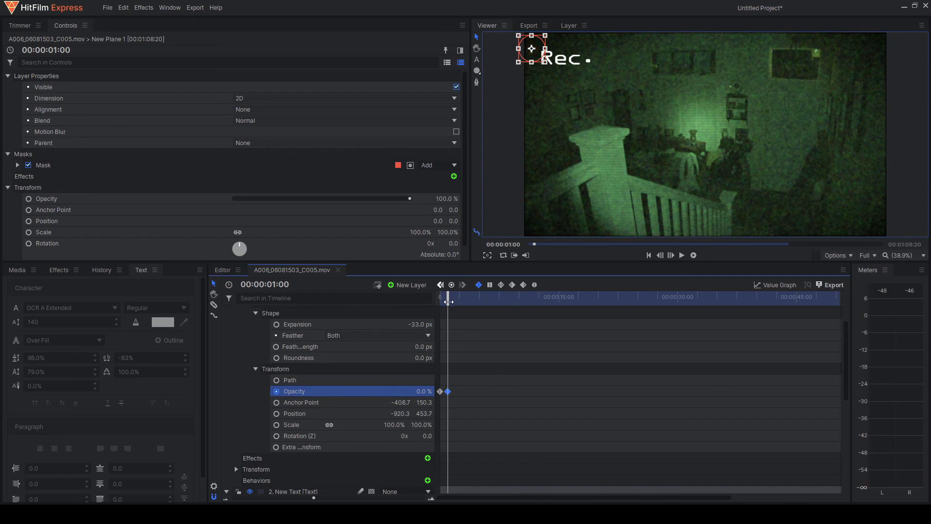
pyautogui.moveTo(448, 301); pyautogui.dragTo(457, 302)
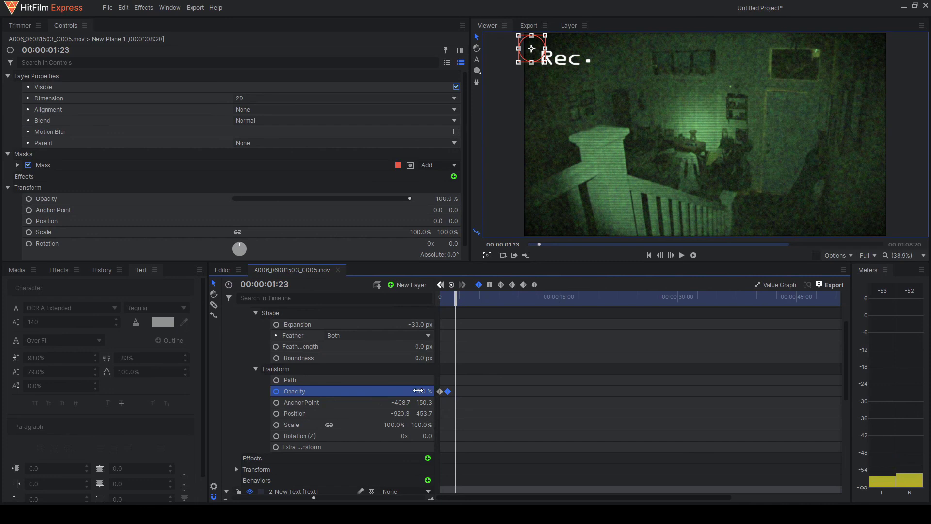
pyautogui.moveTo(417, 392); pyautogui.dragTo(448, 365)
pyautogui.press('Right')
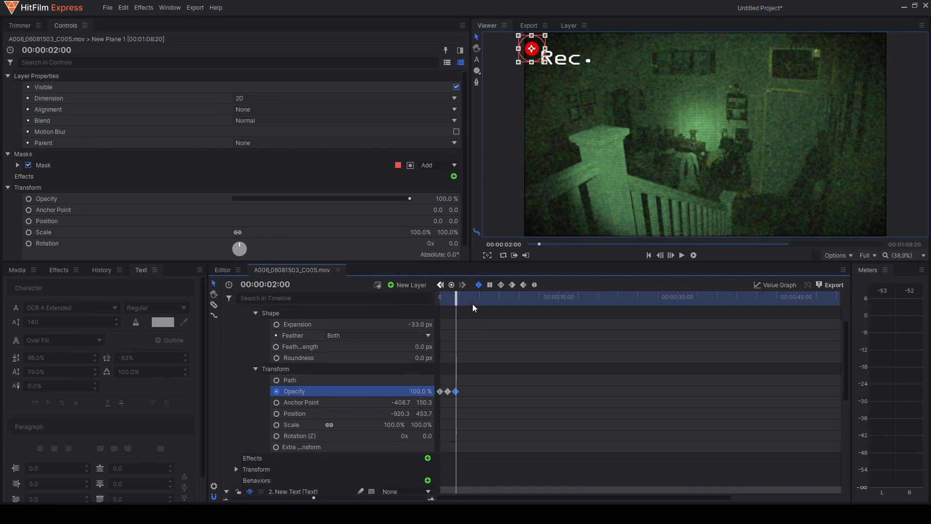
pyautogui.press('Home')
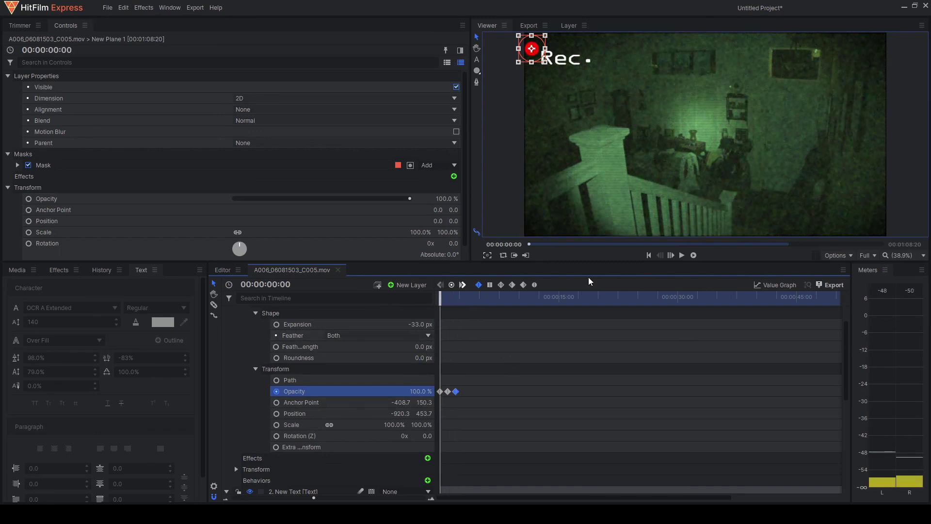
pyautogui.click(544, 117)
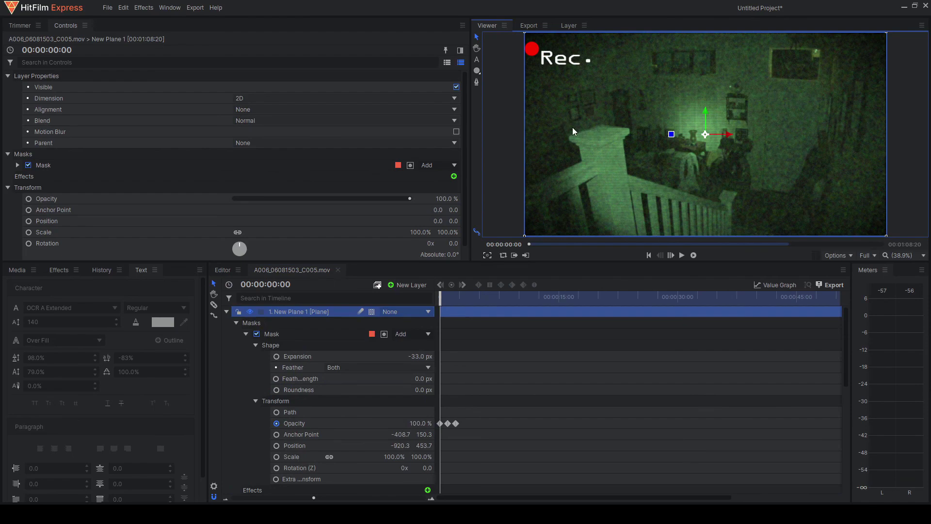
# - After previewing the blinking dot, move the red dot Plane and 'Rec.' Text layers below New Grade so they turn green
pyautogui.click(681, 255)
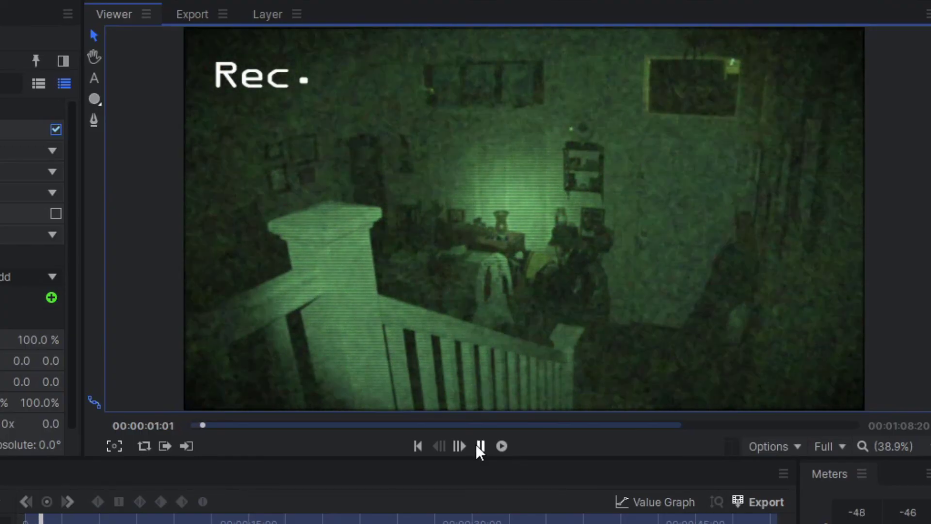
pyautogui.click(480, 447)
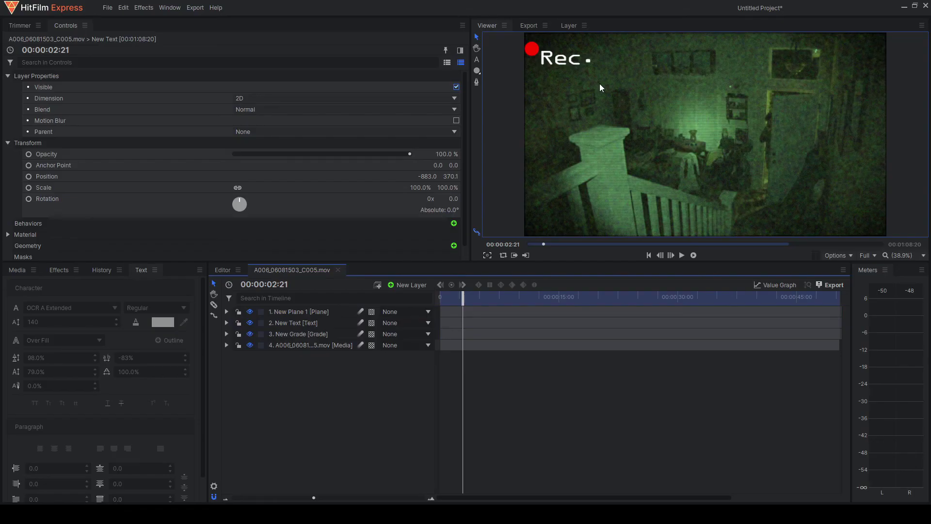
pyautogui.click(293, 312)
pyautogui.keyDown('ctrl'); pyautogui.click(293, 323); pyautogui.keyUp('ctrl')
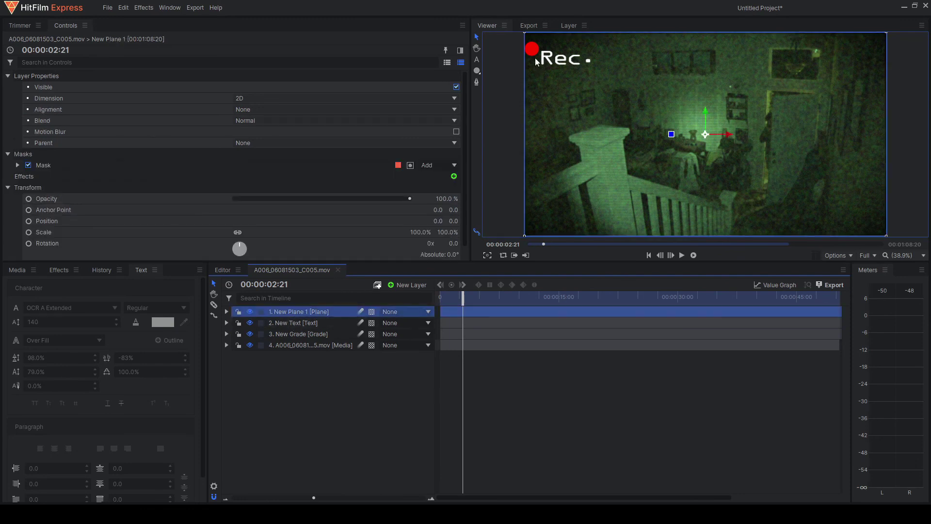
pyautogui.moveTo(269, 309); pyautogui.dragTo(275, 337)
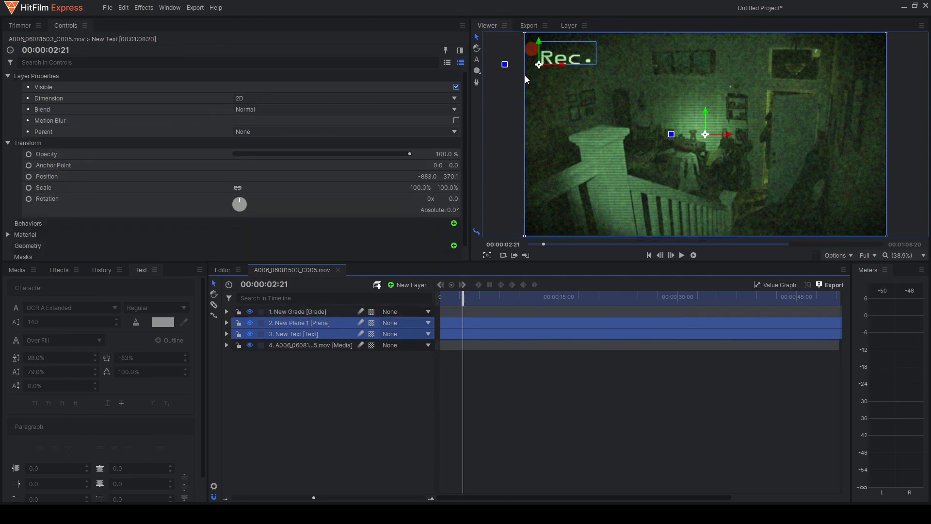
pyautogui.click(522, 103)
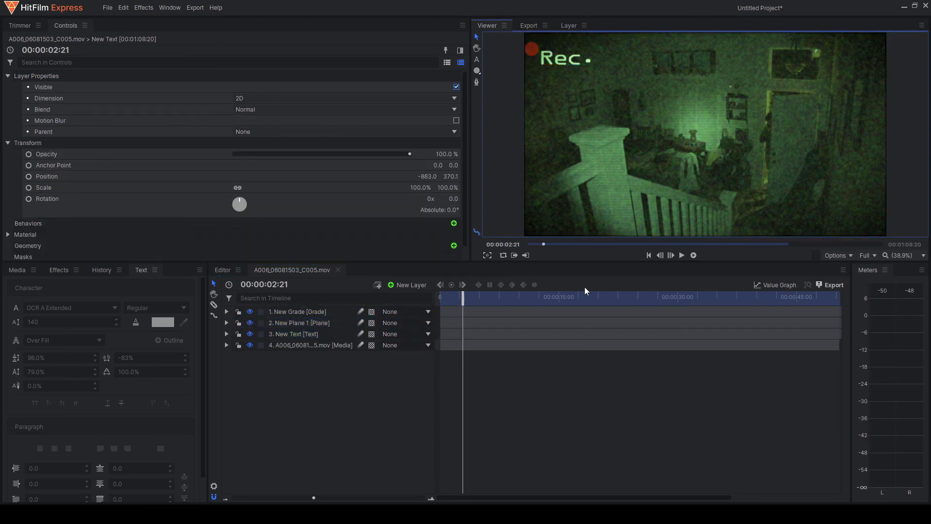